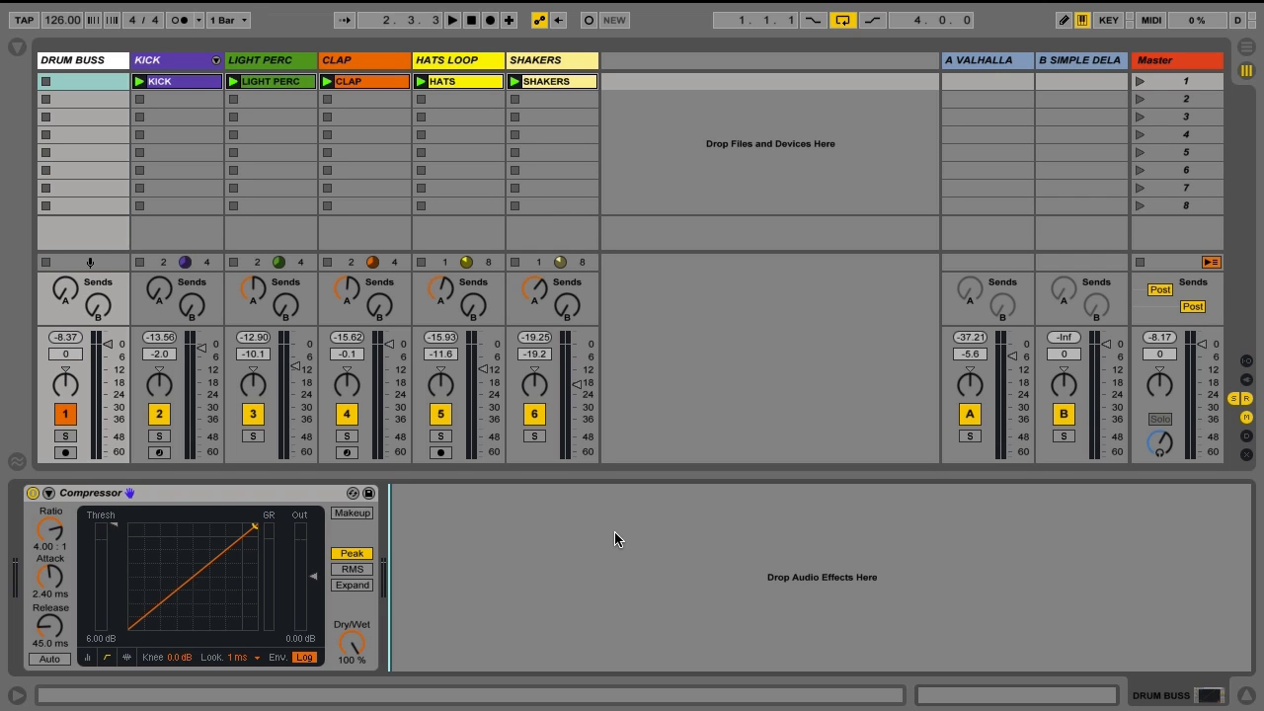
Play the drum loop and switch off the A VALHALLA return track, ending with playback stopped.
key("space")
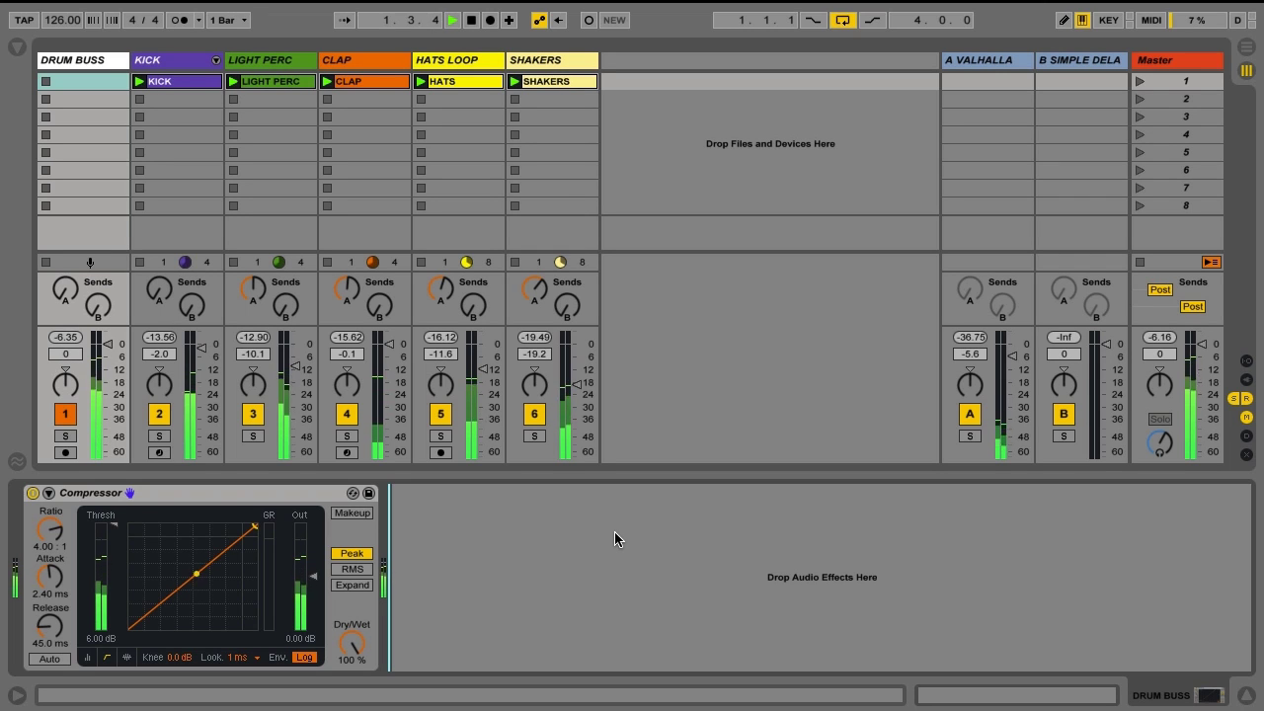
left_click(971, 414)
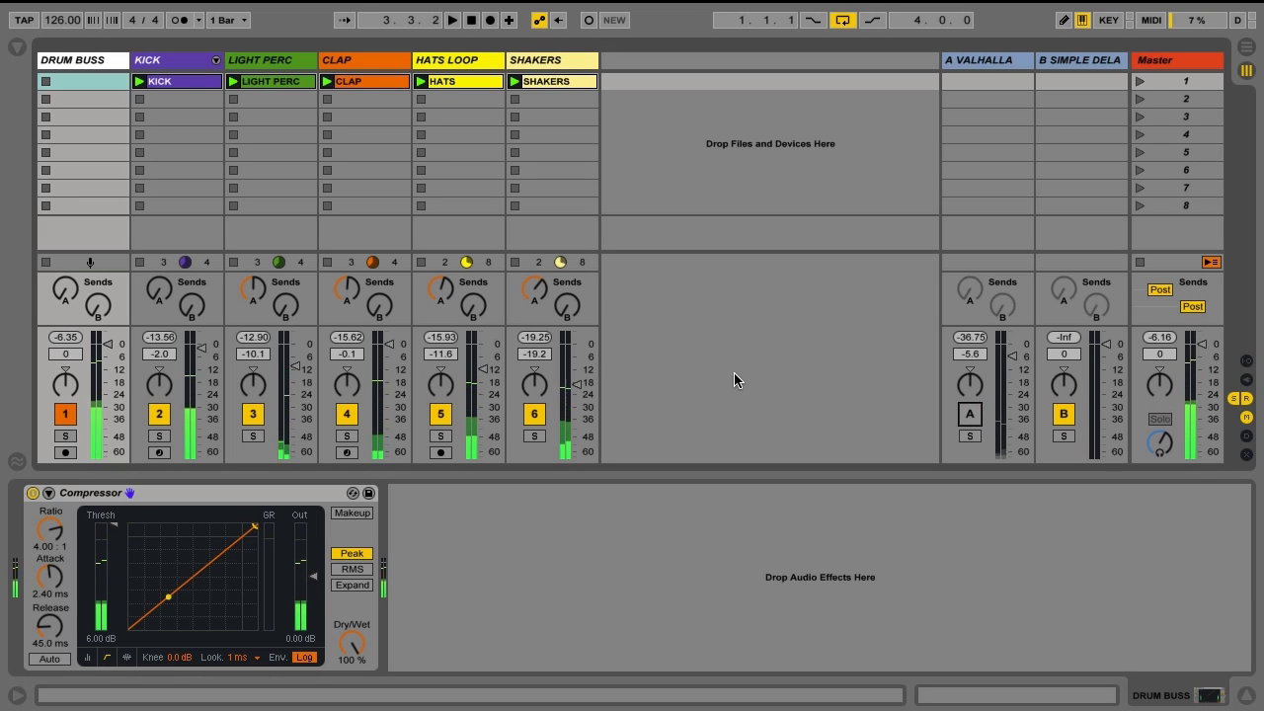
key("space")
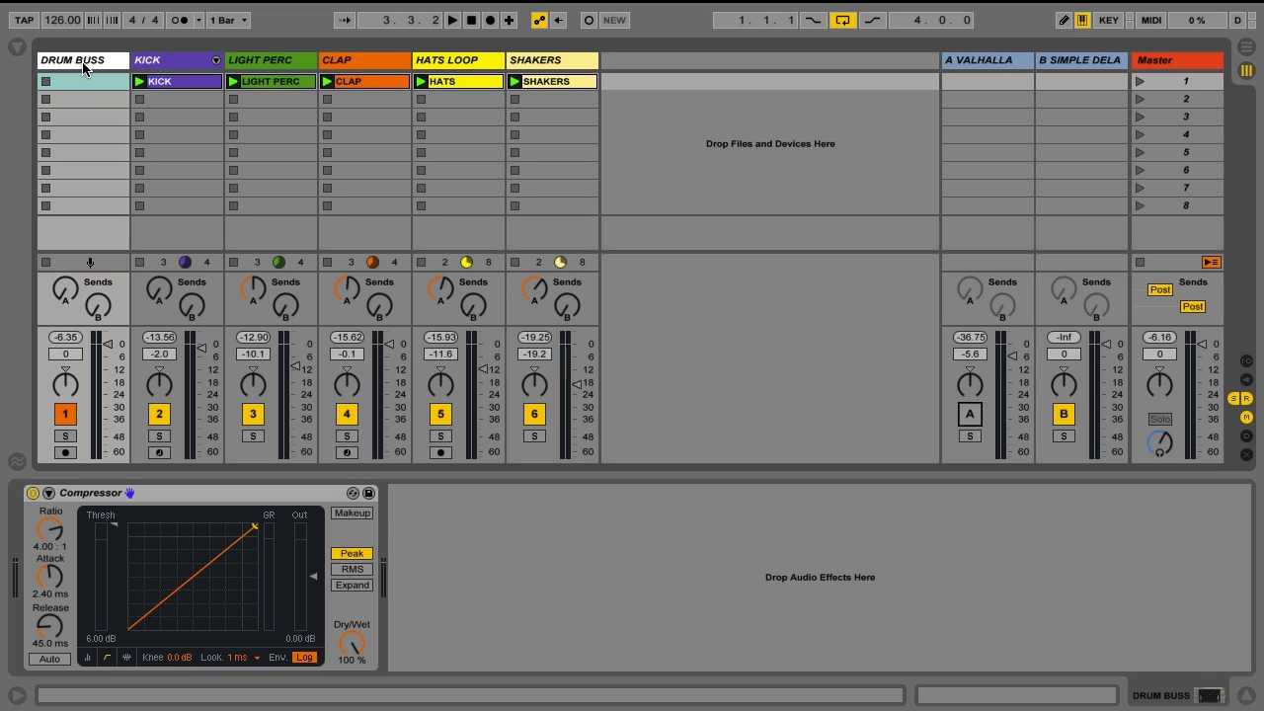
key("Return")
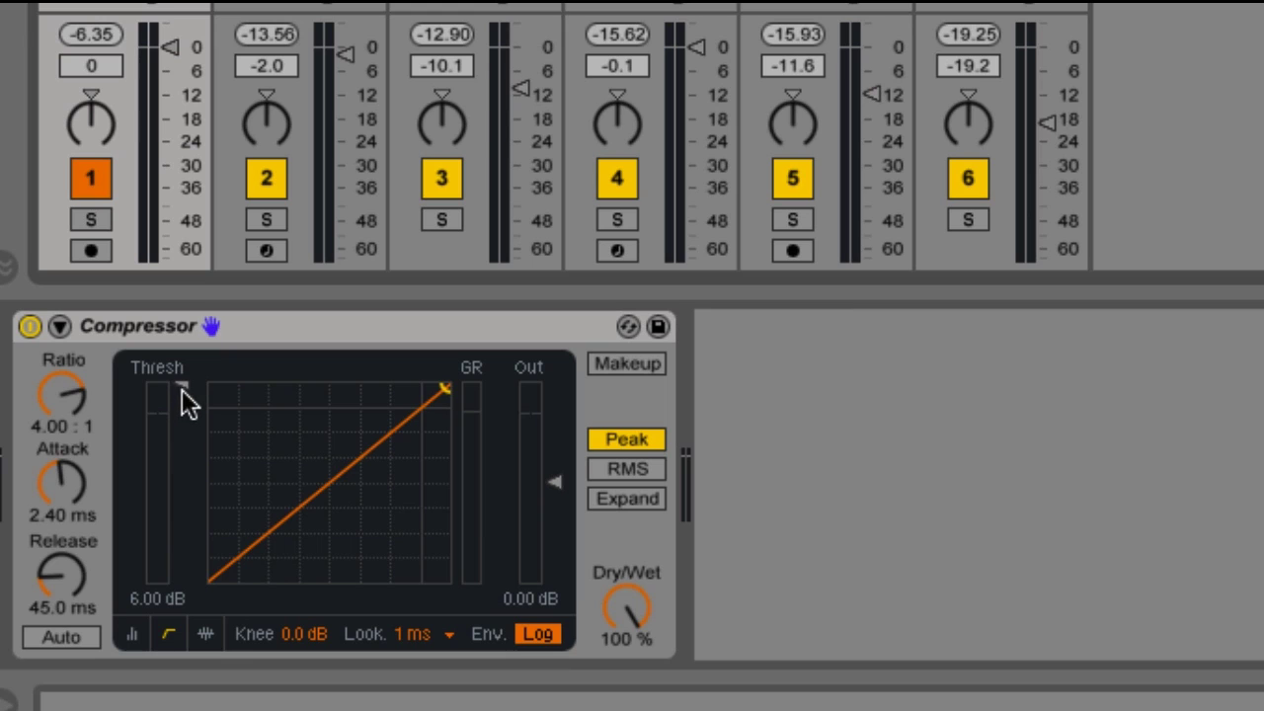
Lower the DRUM BUSS Compressor's threshold to -31.0 dB while listening to the drums.
left_click_drag(181, 389, 177, 449)
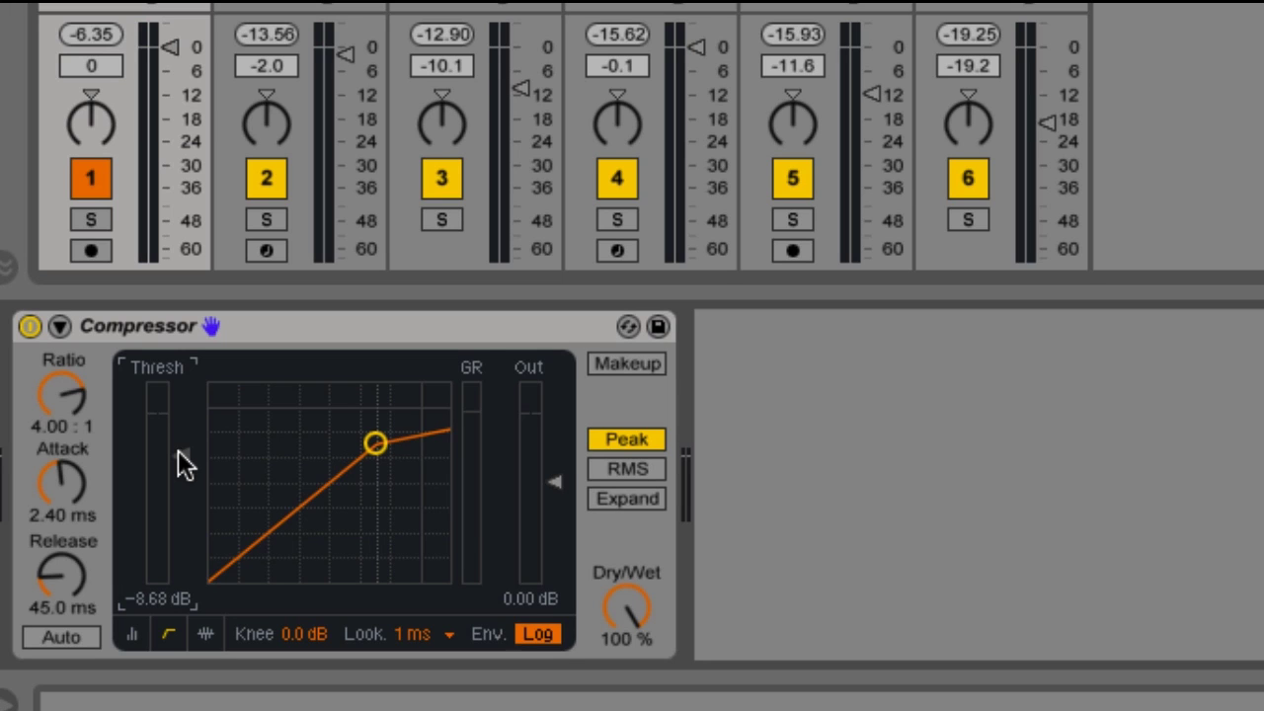
key("space")
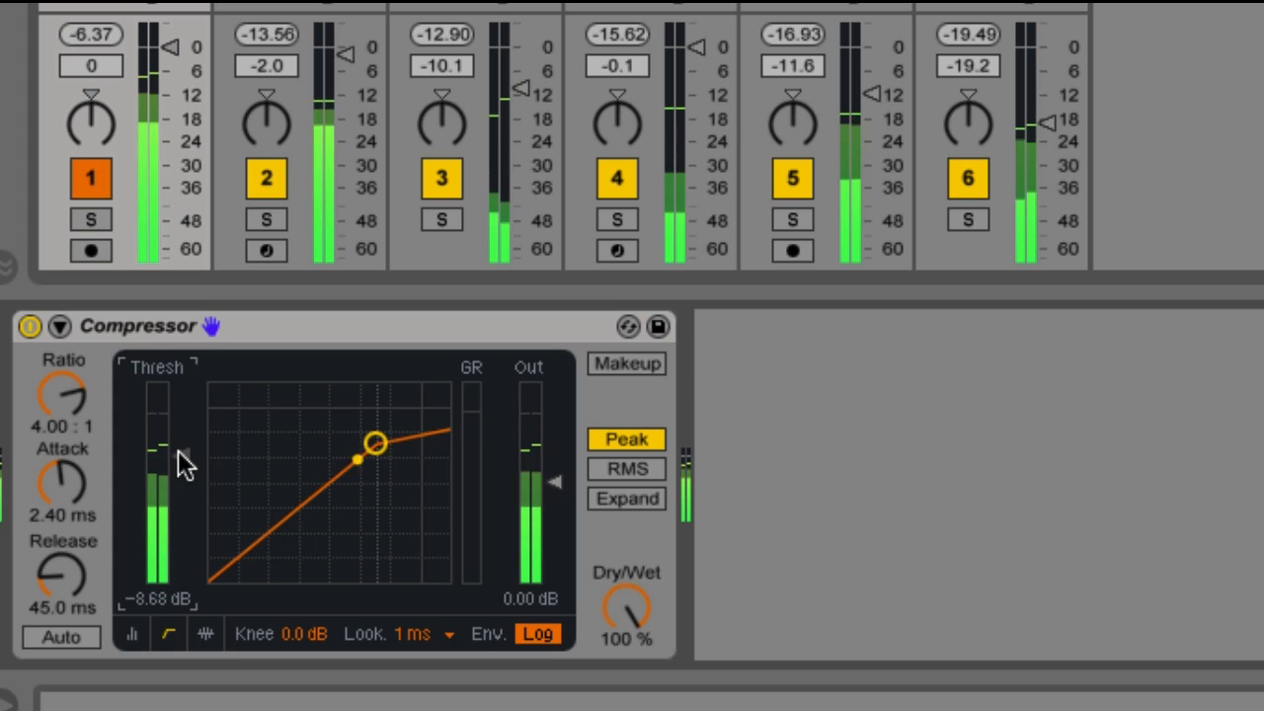
left_click_drag(178, 449, 178, 531)
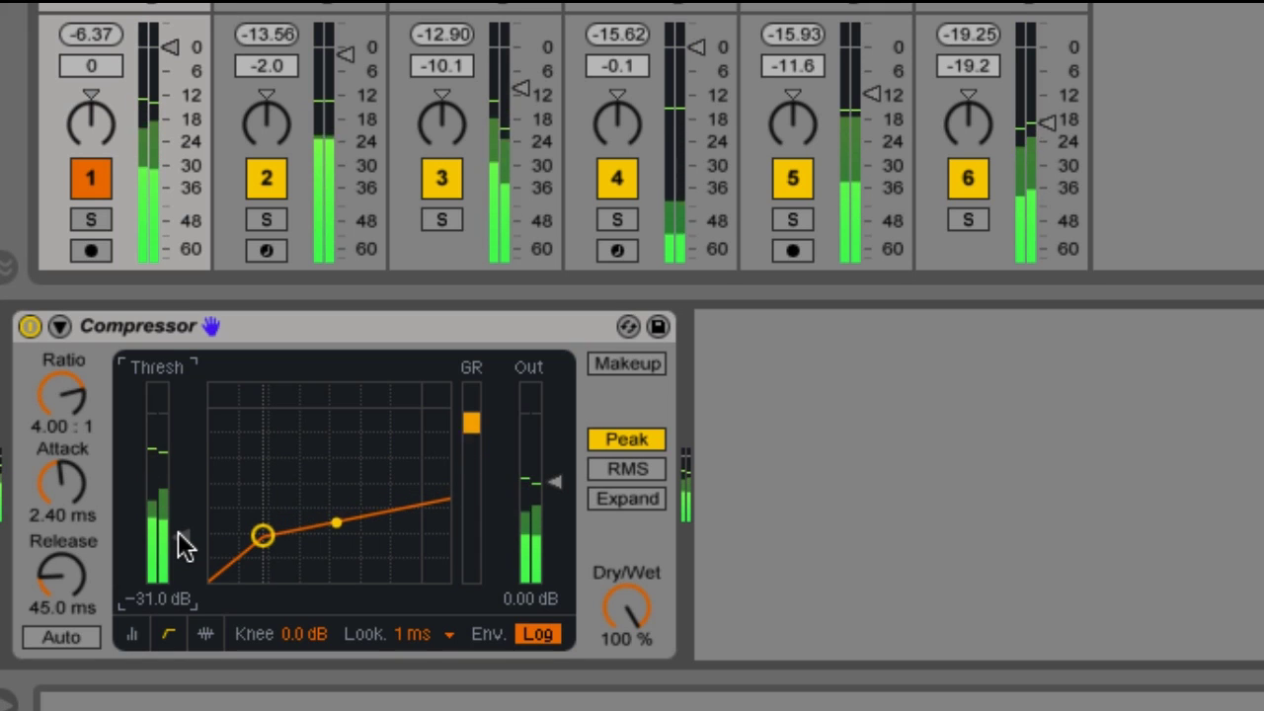
key("space")
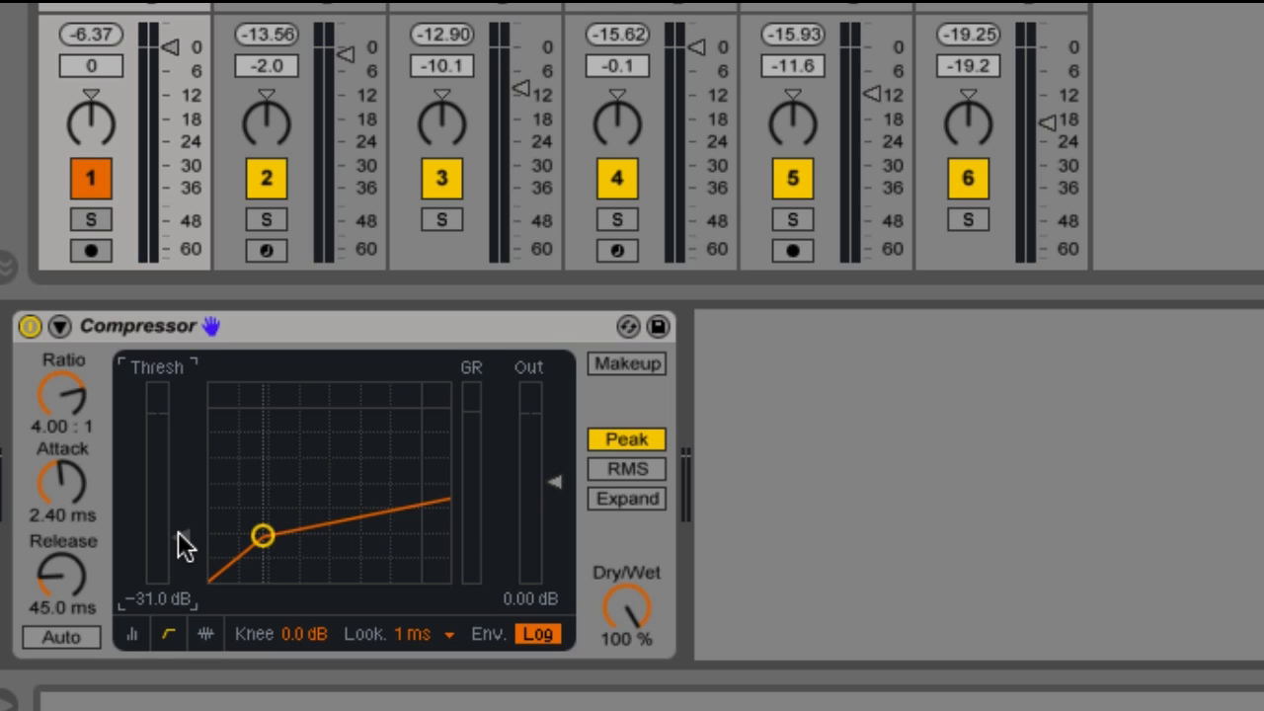
Try attack times between 0.01 ms and 278 ms during playback and set the Compressor's attack to 44.8 ms.
key("space")
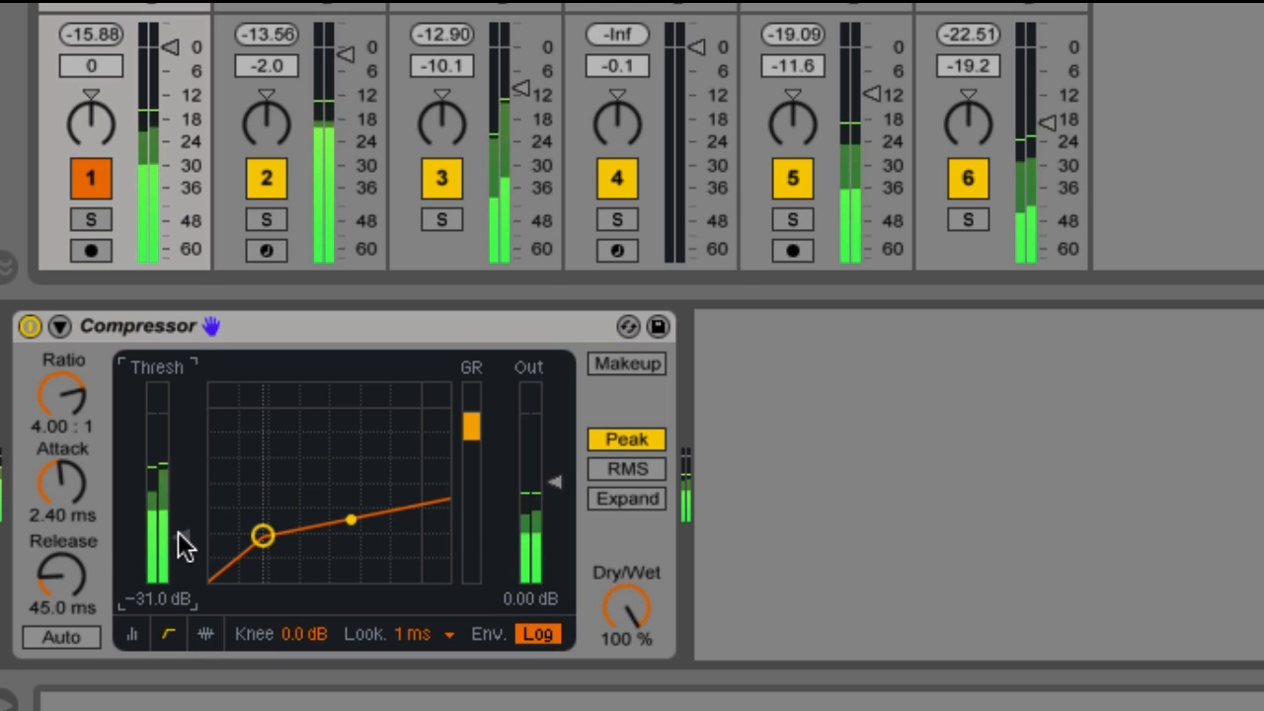
left_click_drag(59, 494, 55, 431)
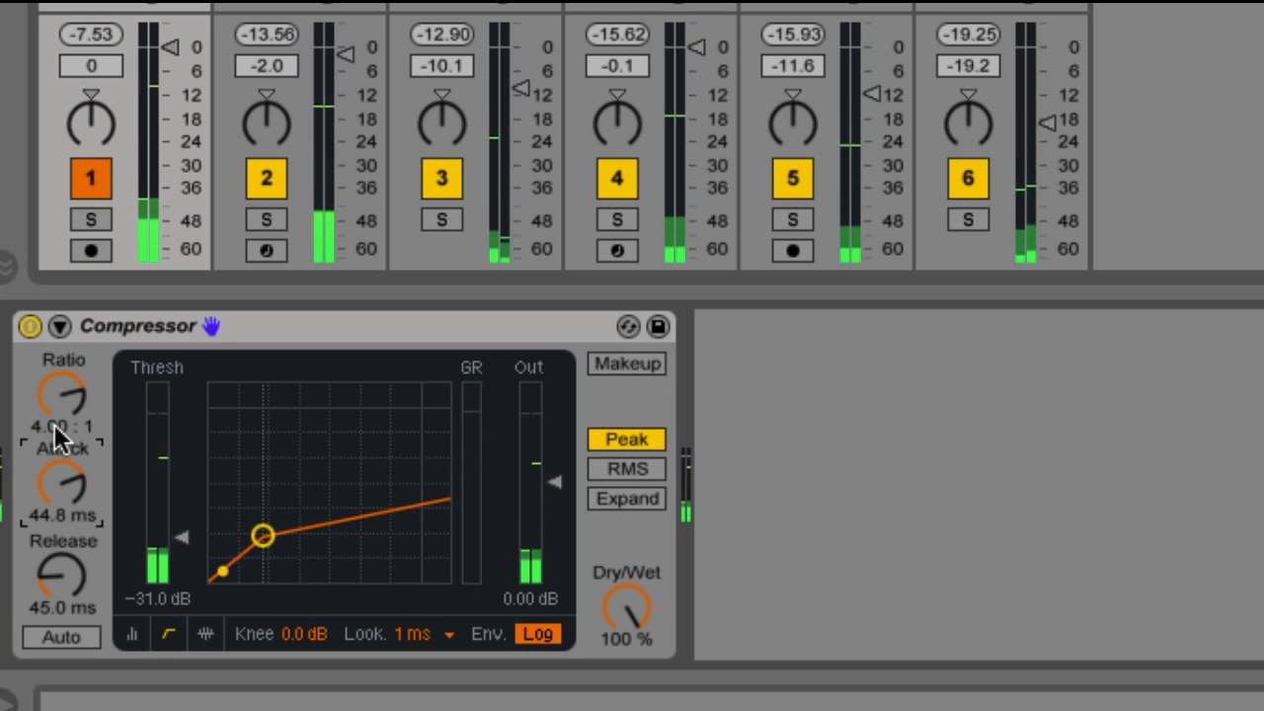
left_click_drag(67, 474, 70, 608)
key("space")
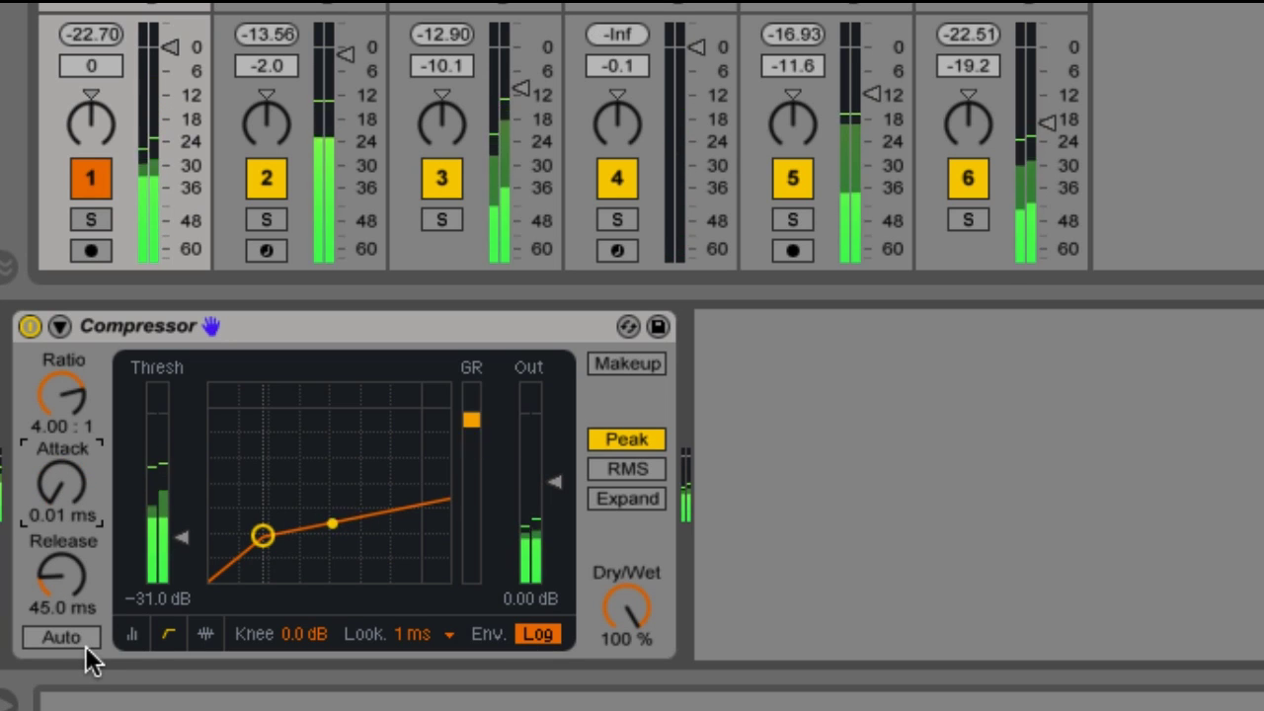
key("ctrl+z")
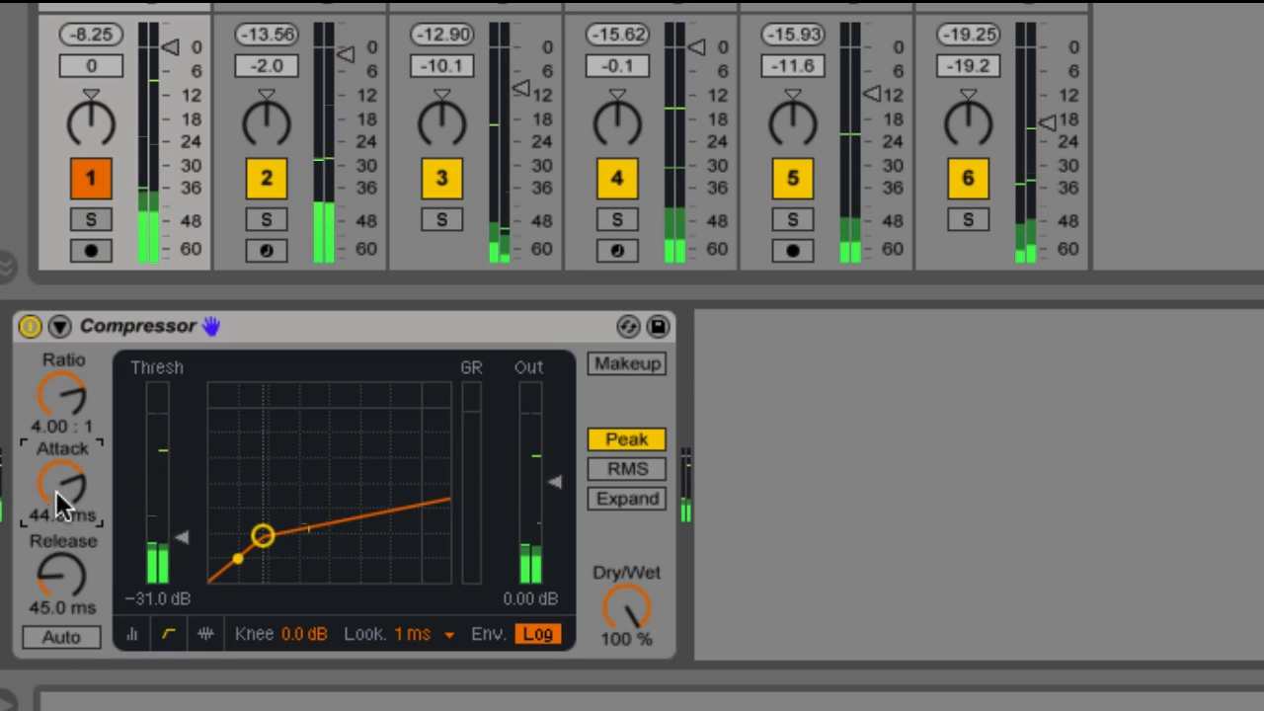
left_click_drag(55, 489, 56, 440)
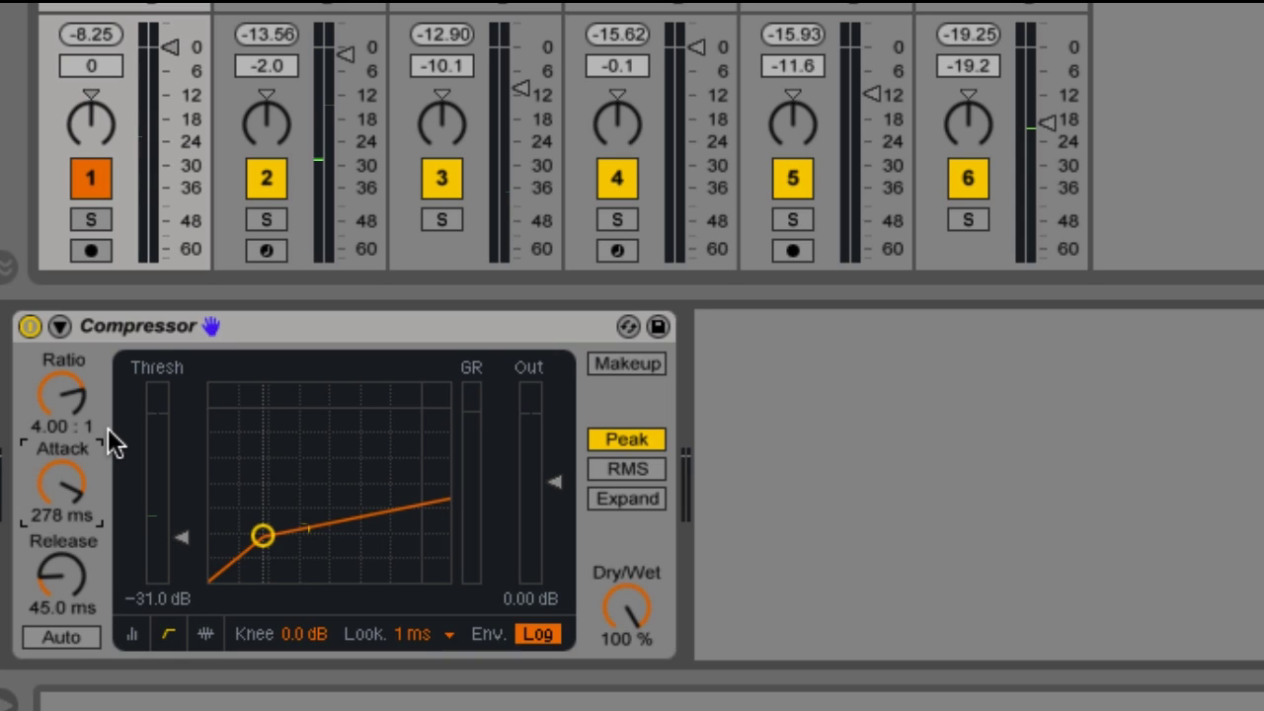
key("space")
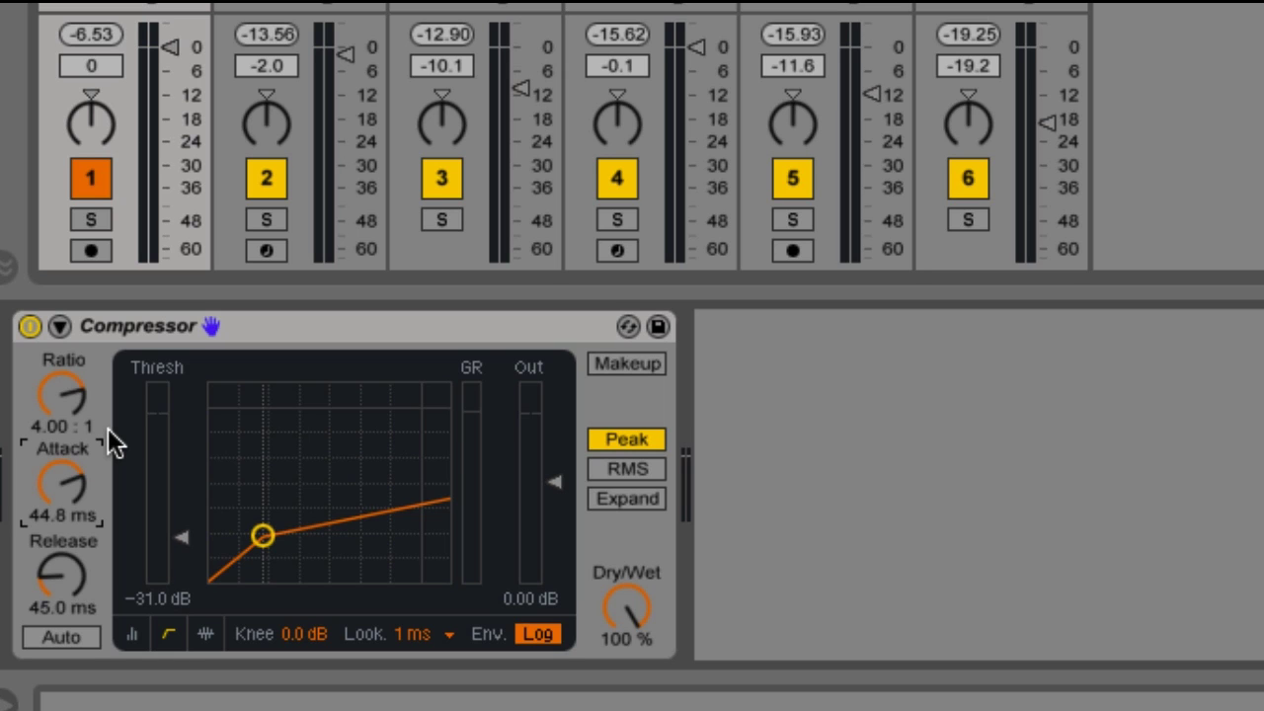
Set the Compressor's release to 85.7 ms and audition the drums with it.
key("space")
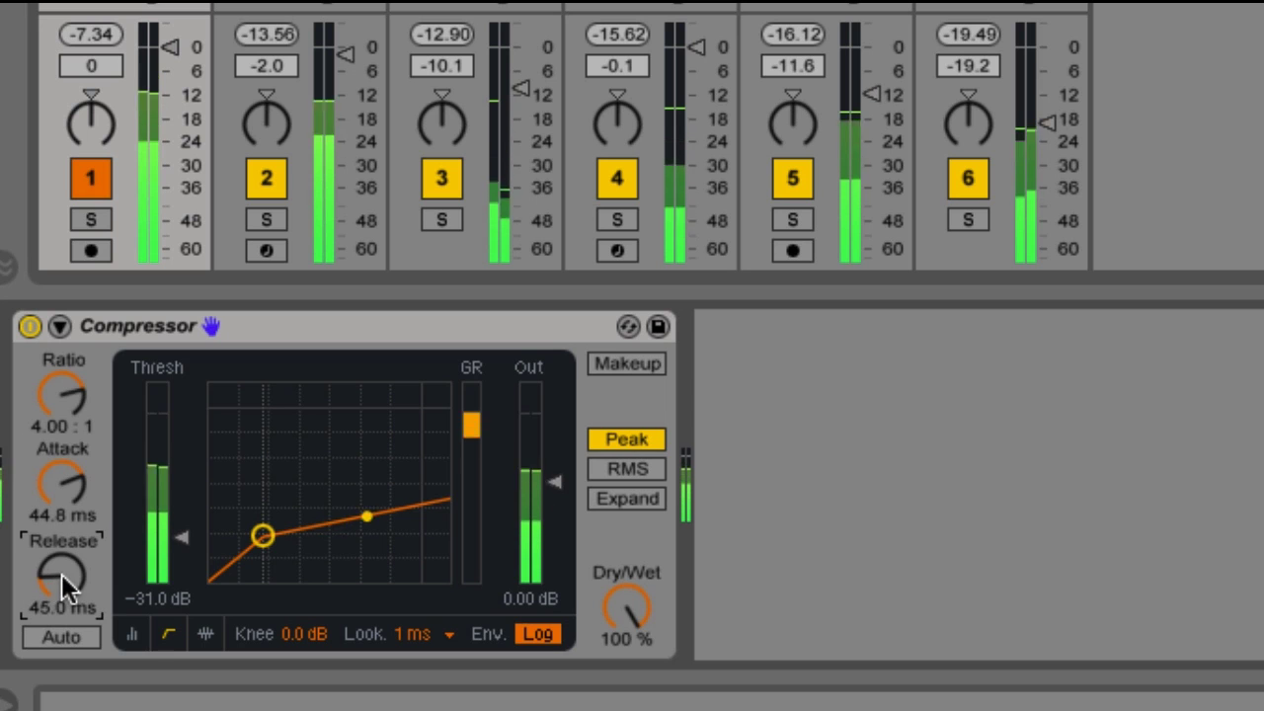
mouse_move(61, 574)
left_mouse_down()
mouse_move(61, 591)
mouse_move(57, 528)
mouse_move(59, 560)
left_mouse_up()
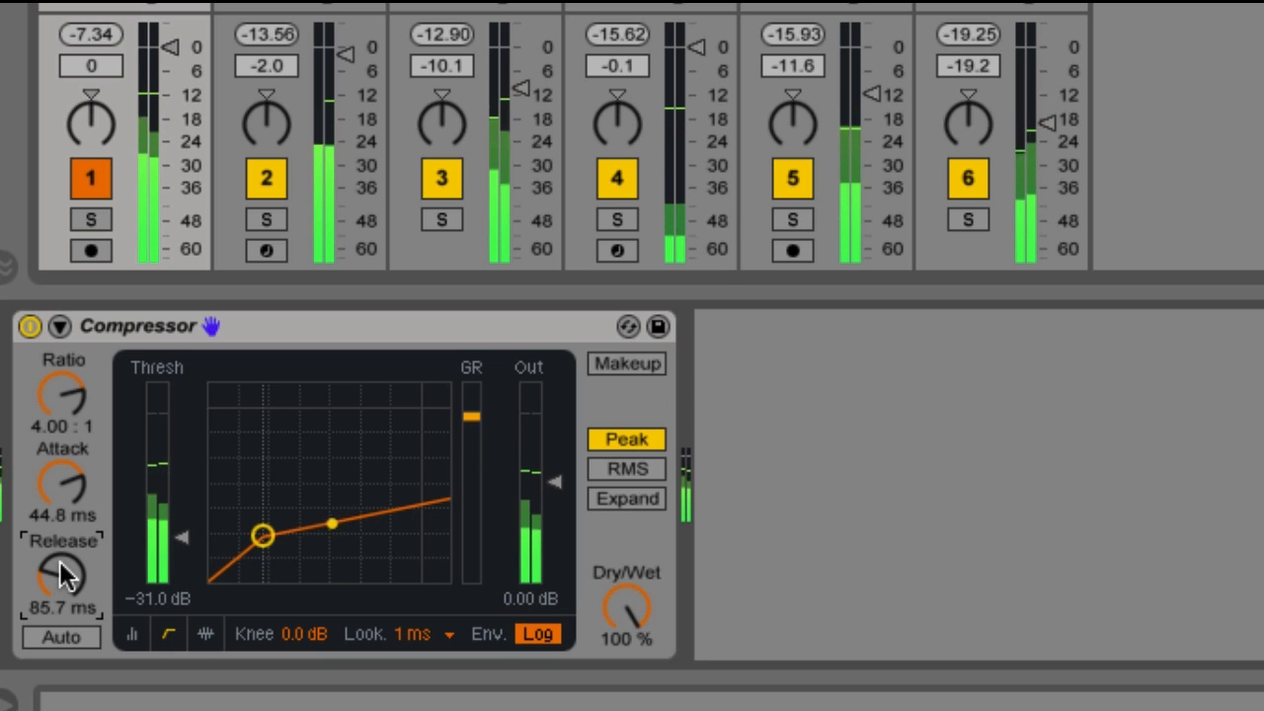
key("space")
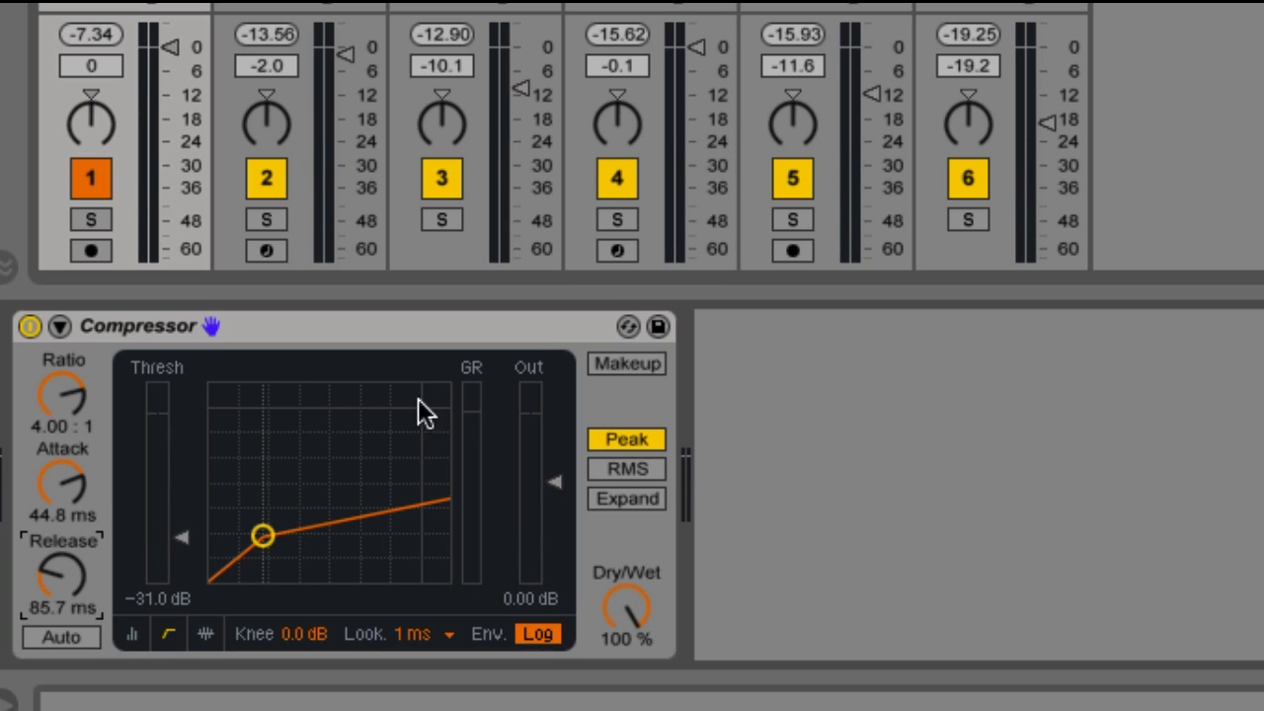
key("space")
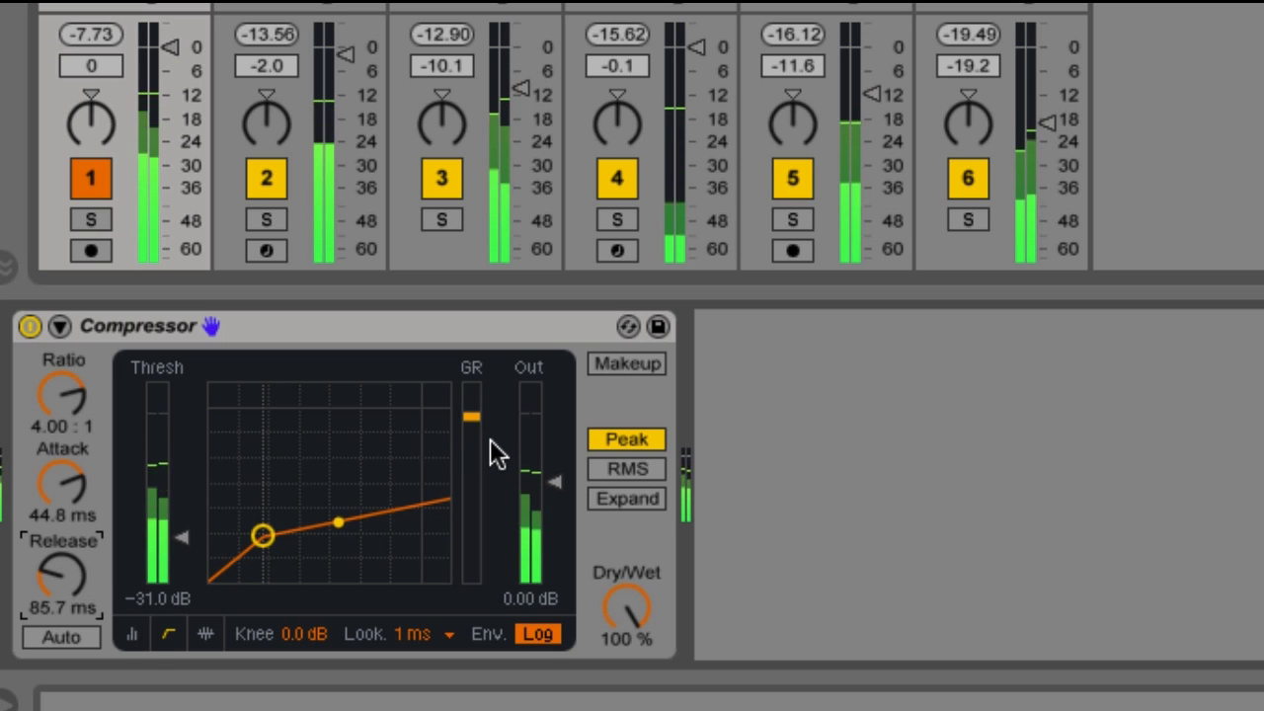
key("space")
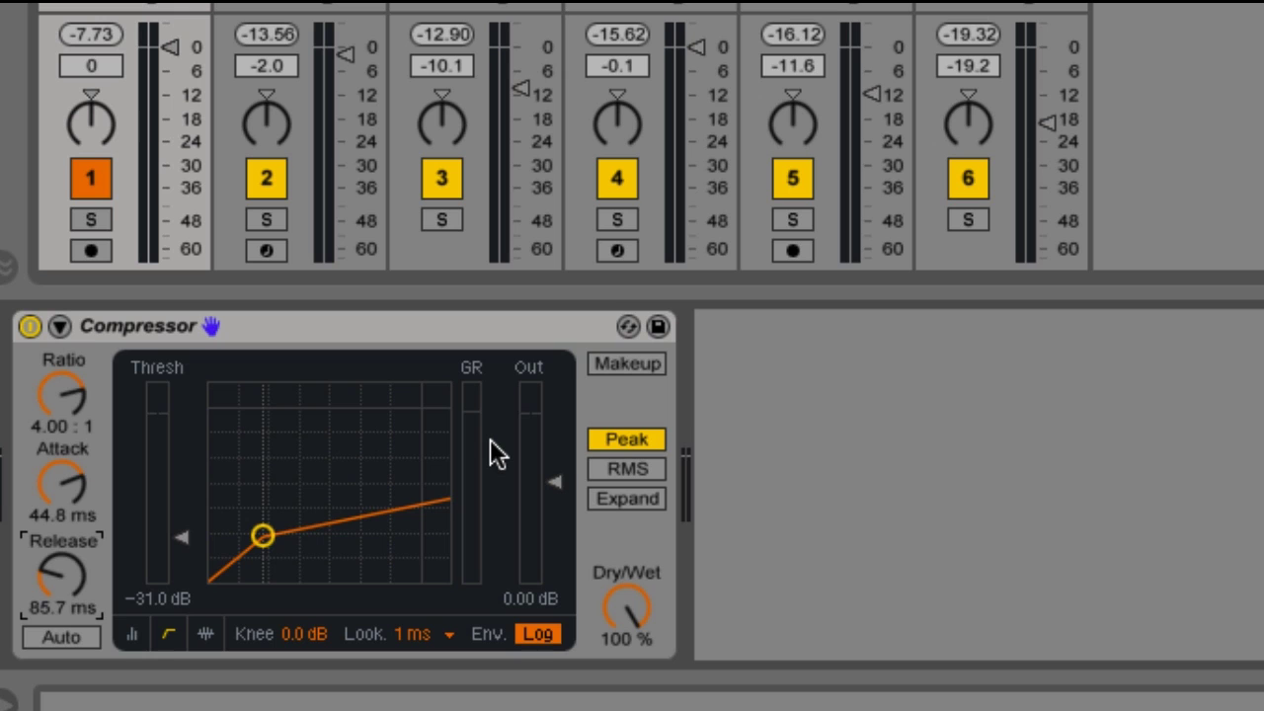
Reveal the Compressor's sidechain section, enable its EQ, and set a high-pass filter at 108 Hz.
left_click(58, 322)
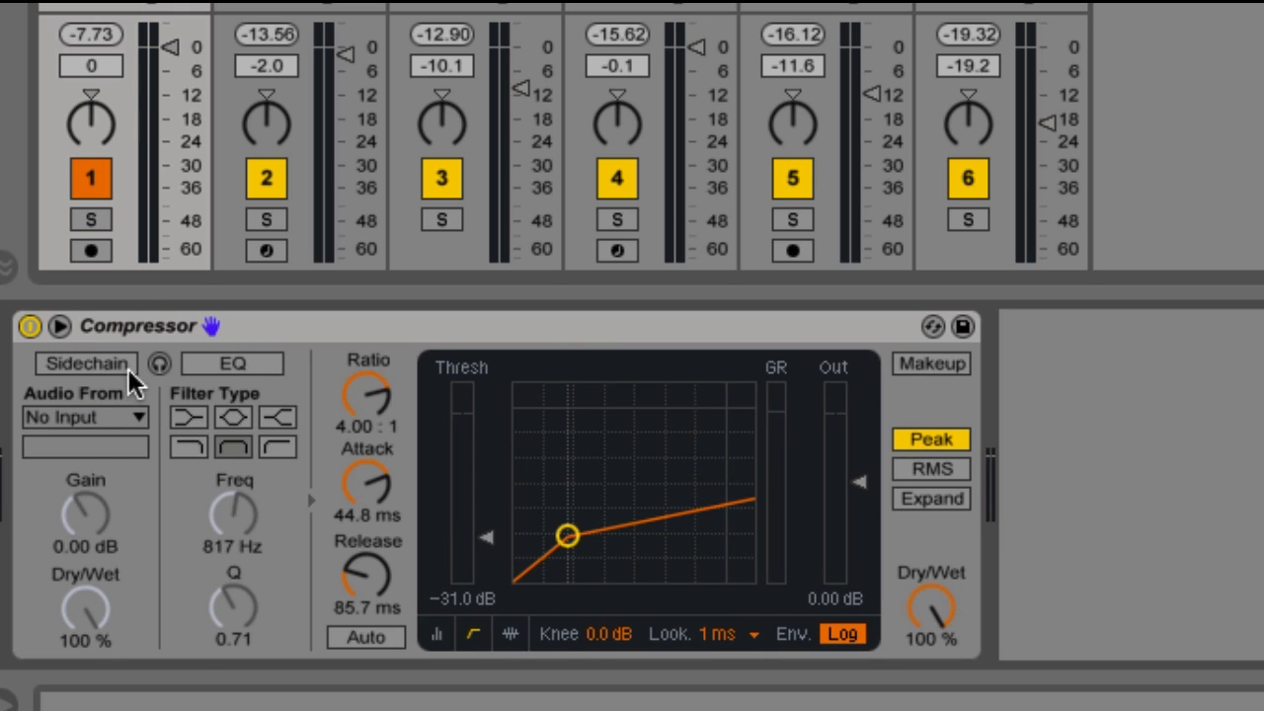
left_click(237, 363)
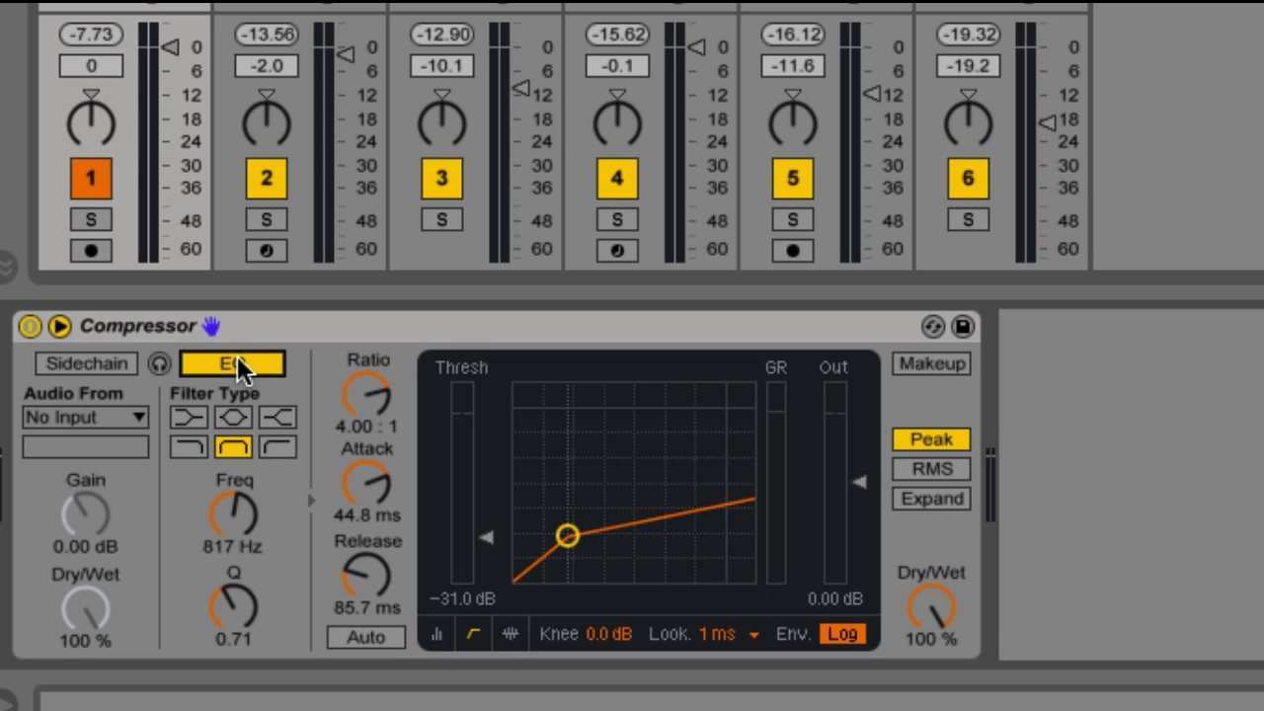
left_click(280, 448)
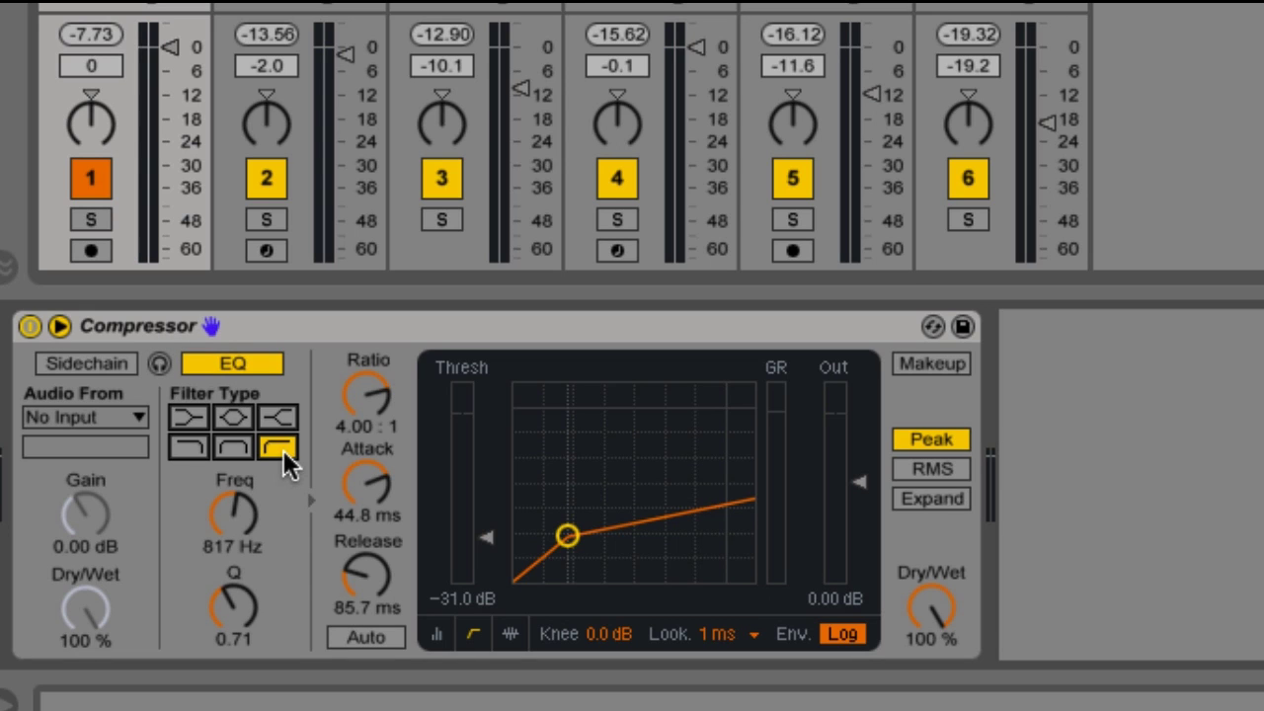
left_click_drag(242, 504, 241, 574)
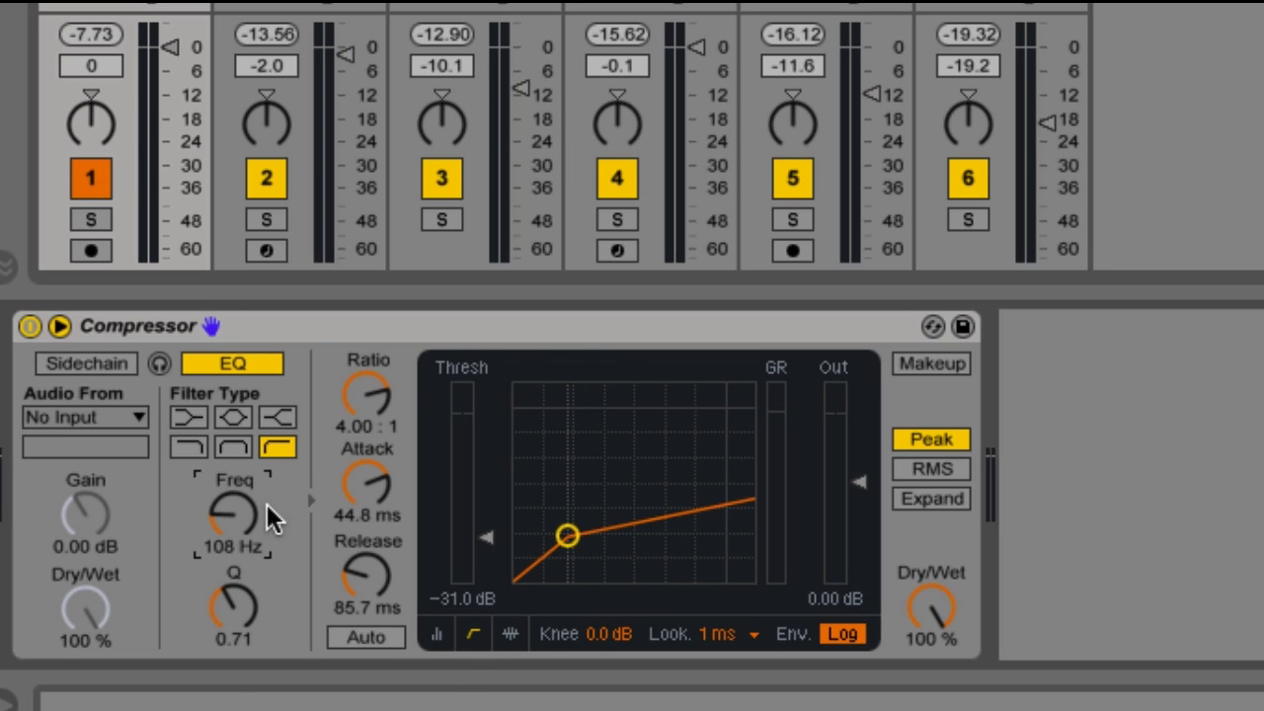
Compare the gain reduction on the drums with the sidechain EQ off and on during playback, finishing with it on.
left_click(220, 359)
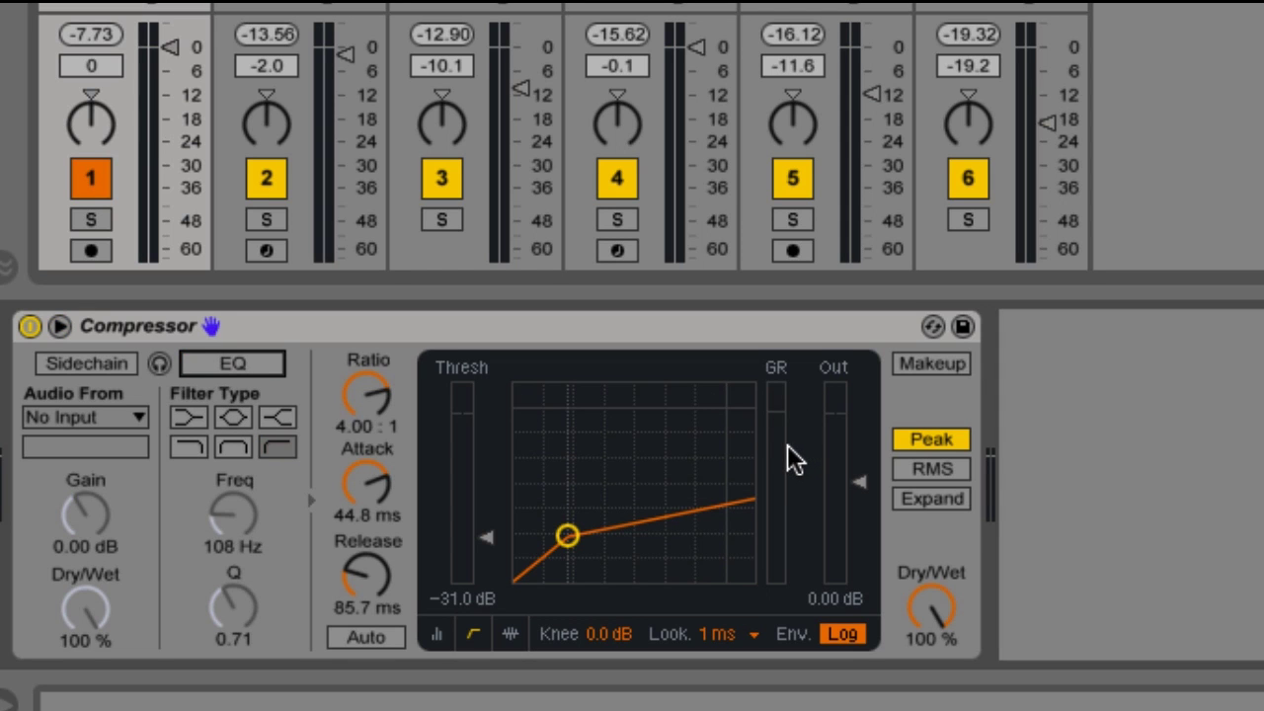
key("space")
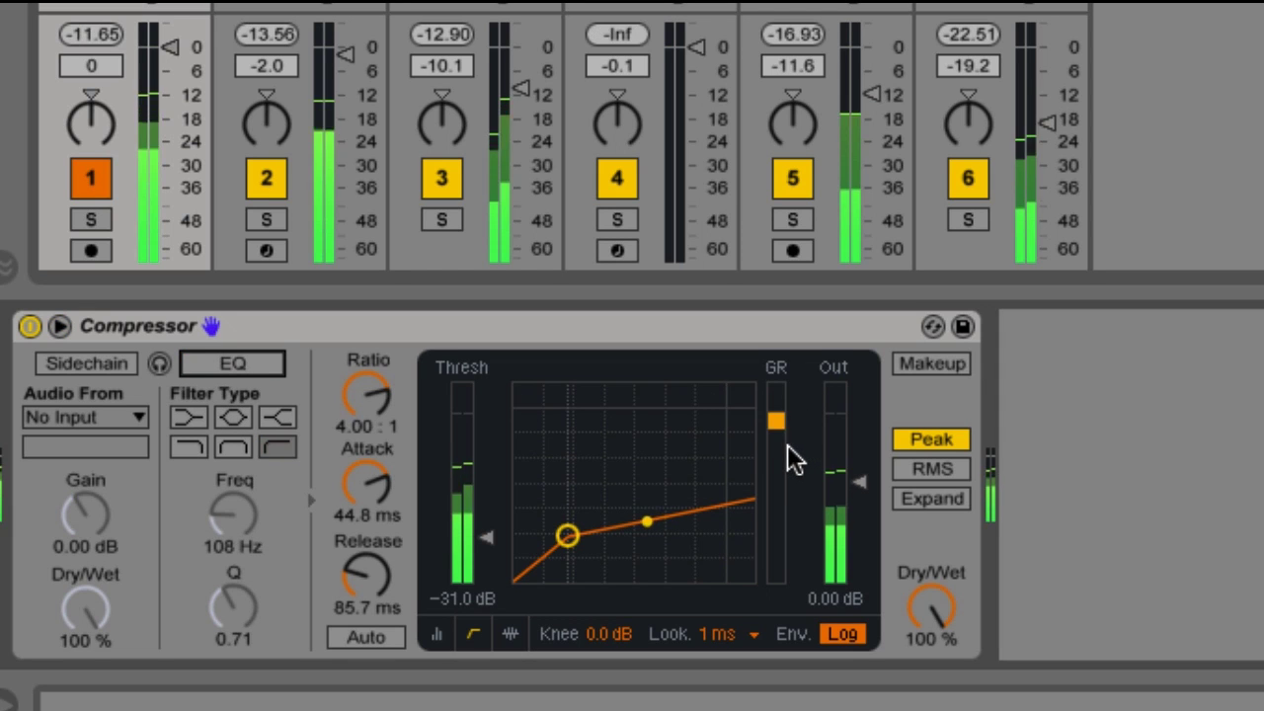
left_click(255, 364)
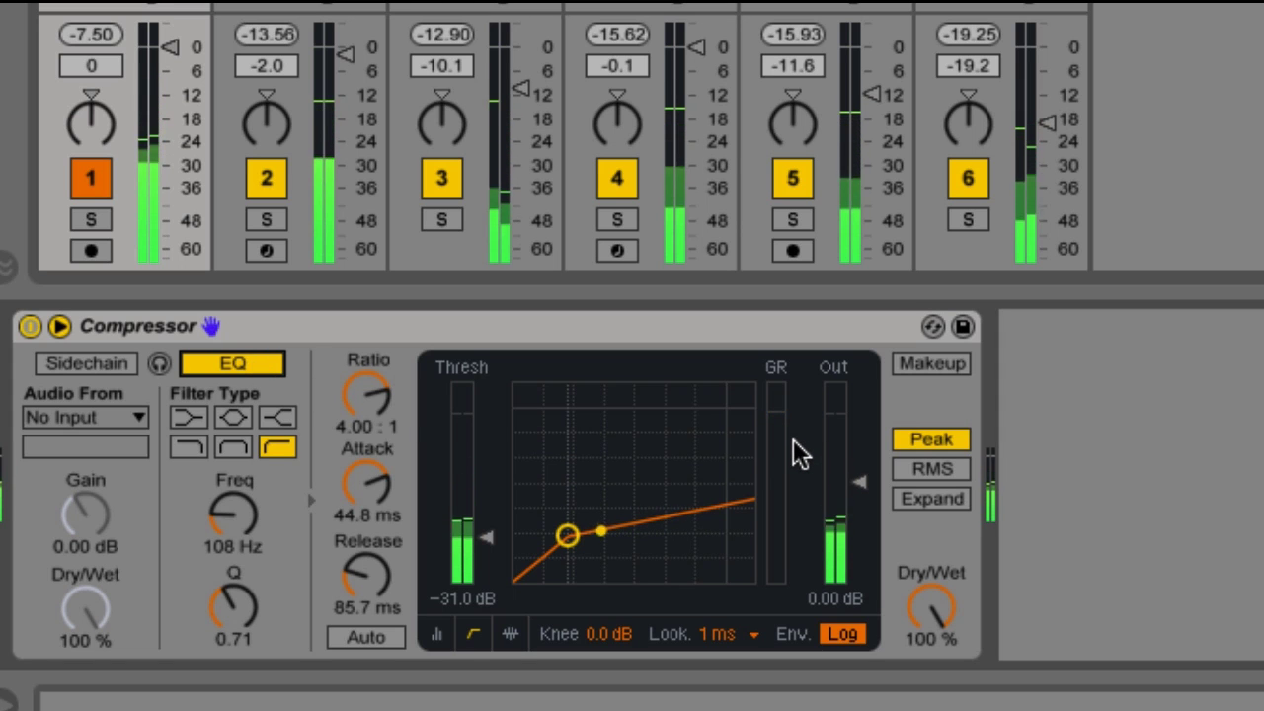
key("space")
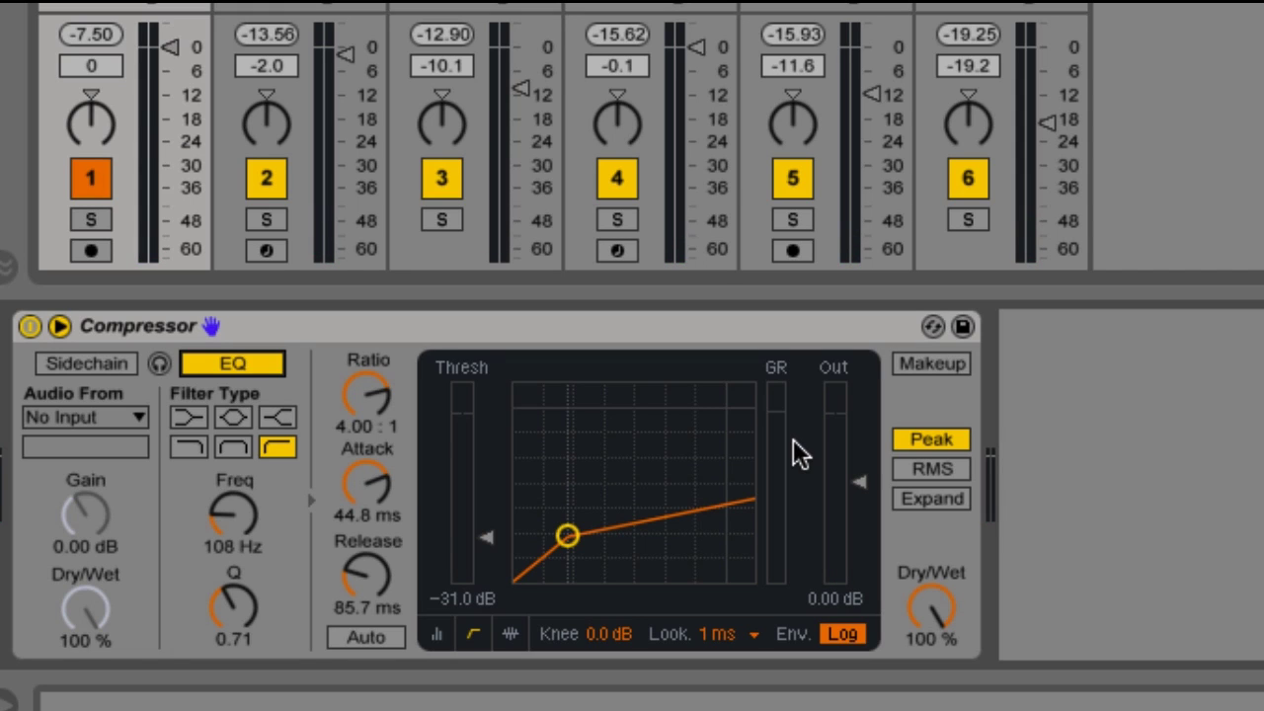
left_click(214, 360)
key("space")
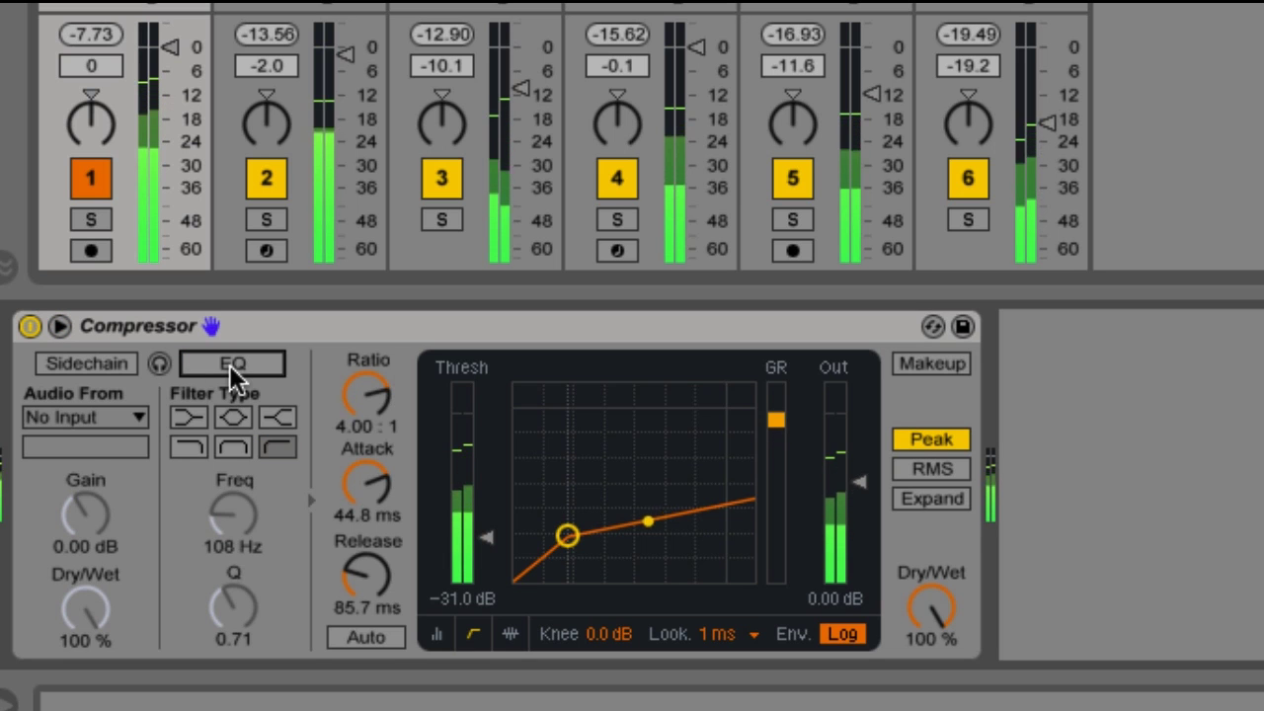
left_click(229, 364)
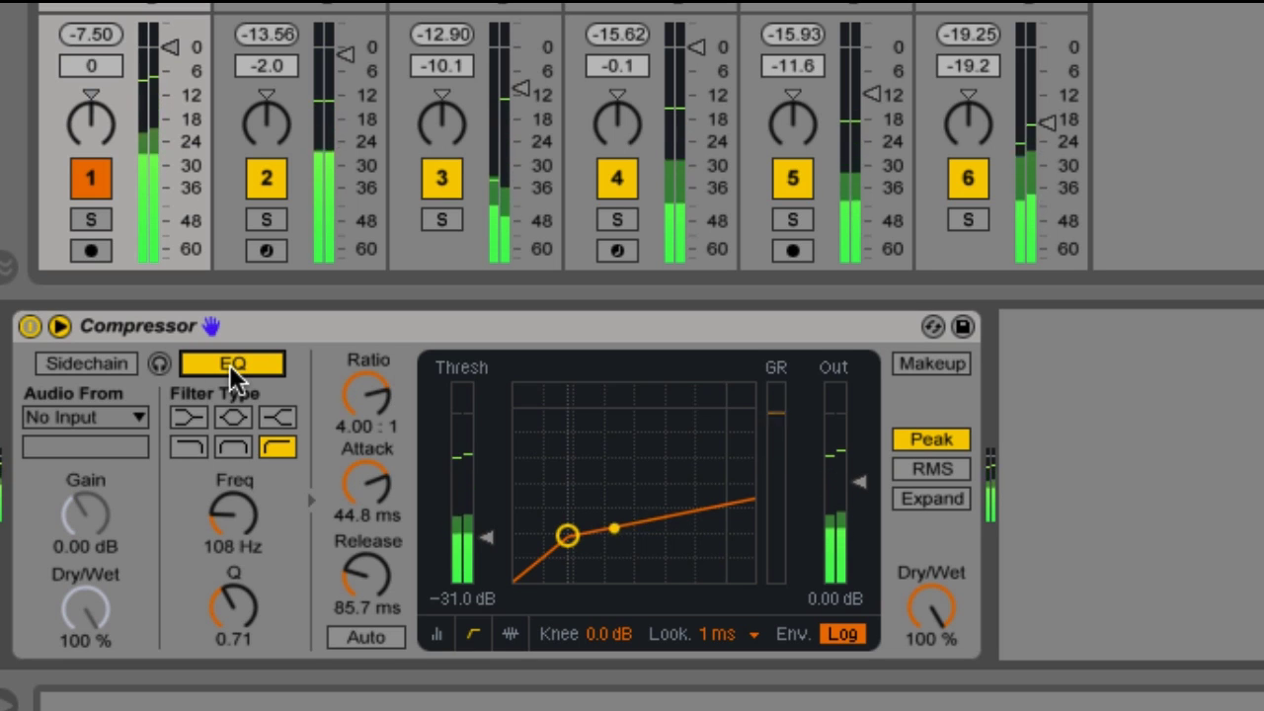
key("space")
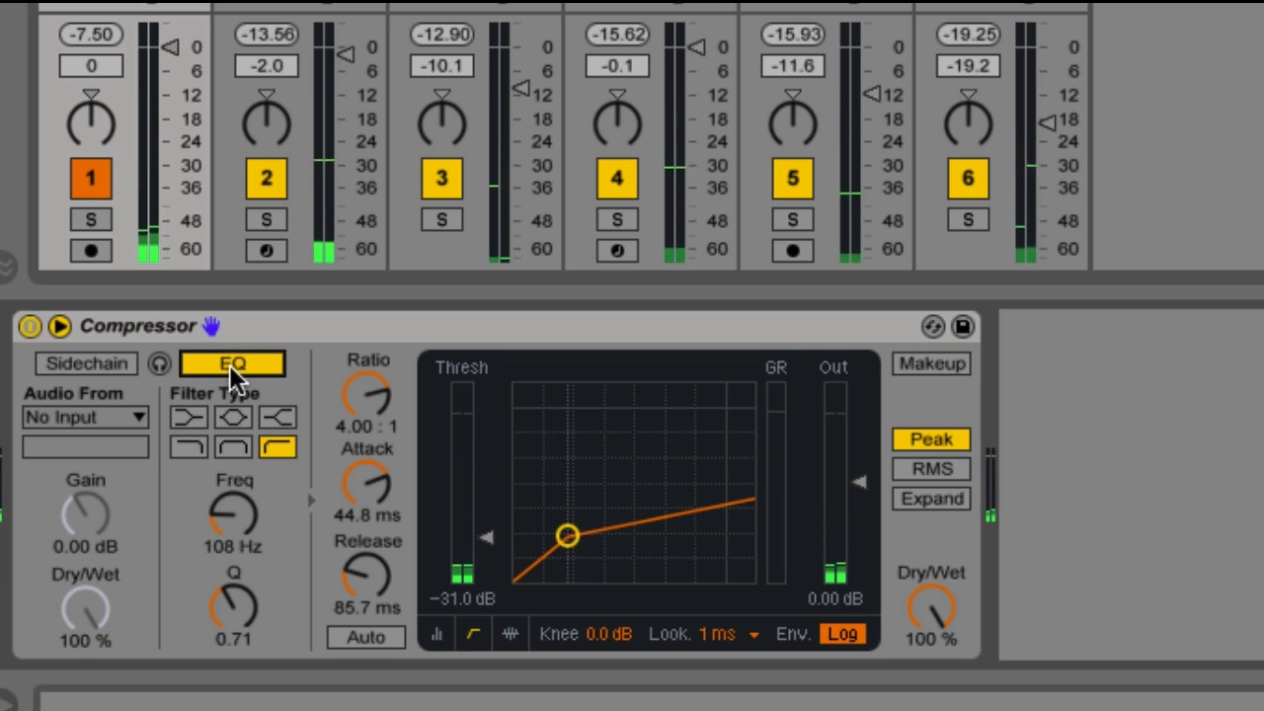
Hide the sidechain section and lower the Compressor's ratio to 2.38 : 1 while the drums play.
left_click(65, 325)
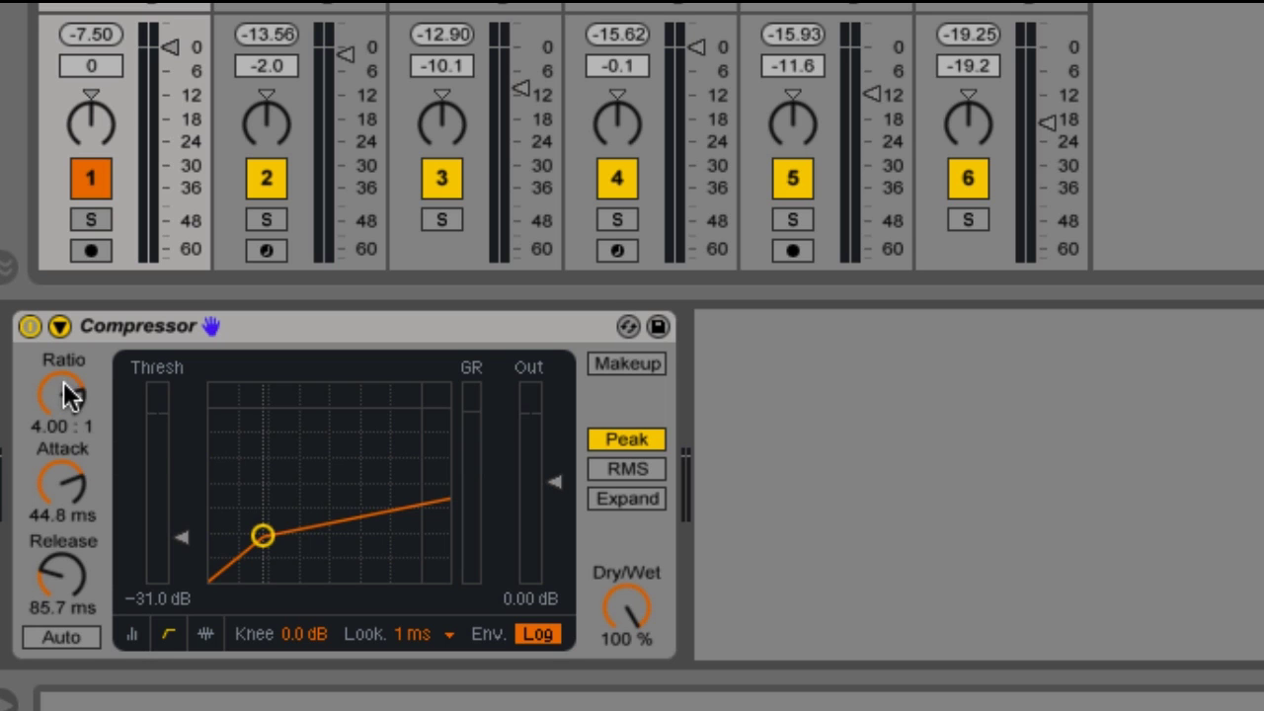
key("space")
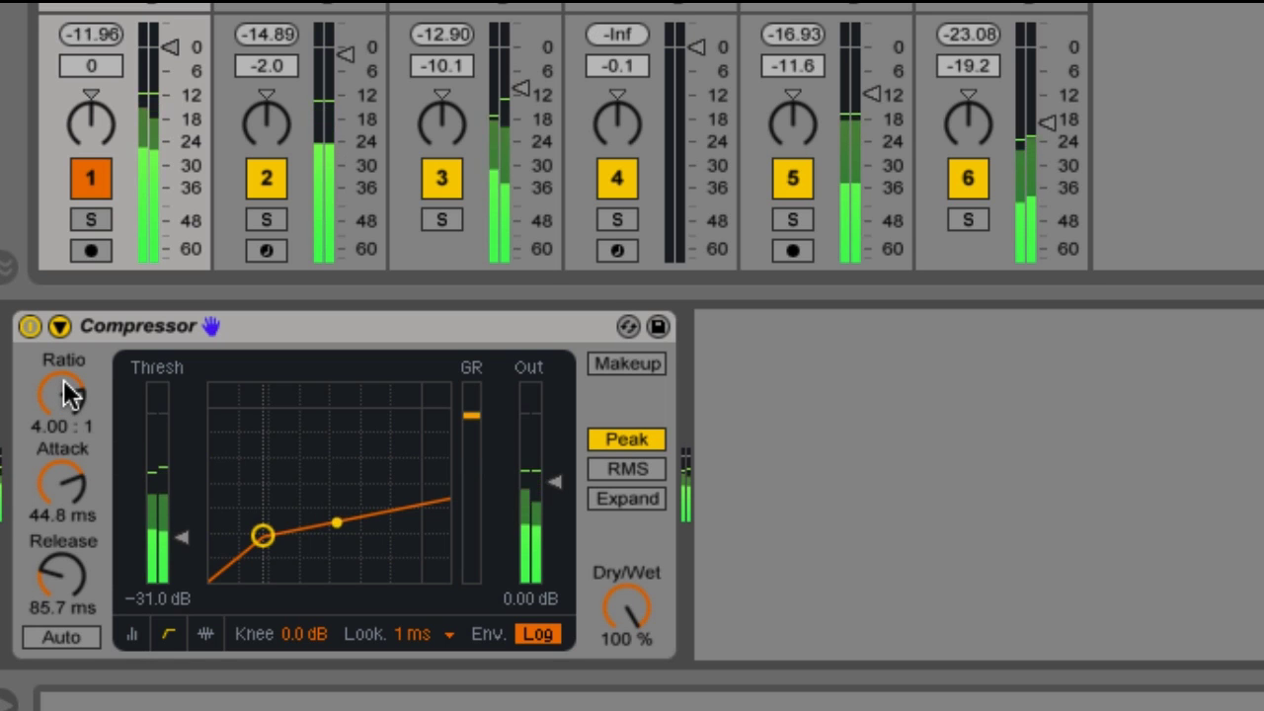
left_click_drag(63, 380, 67, 423)
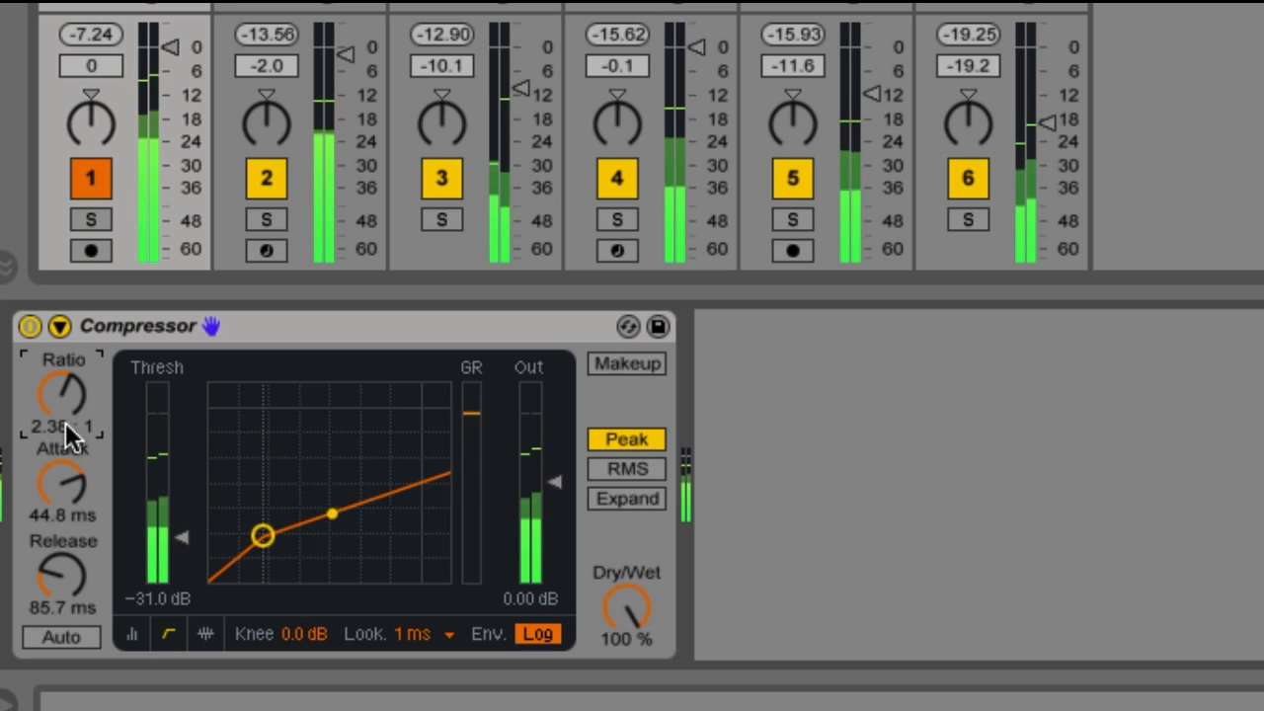
key("space")
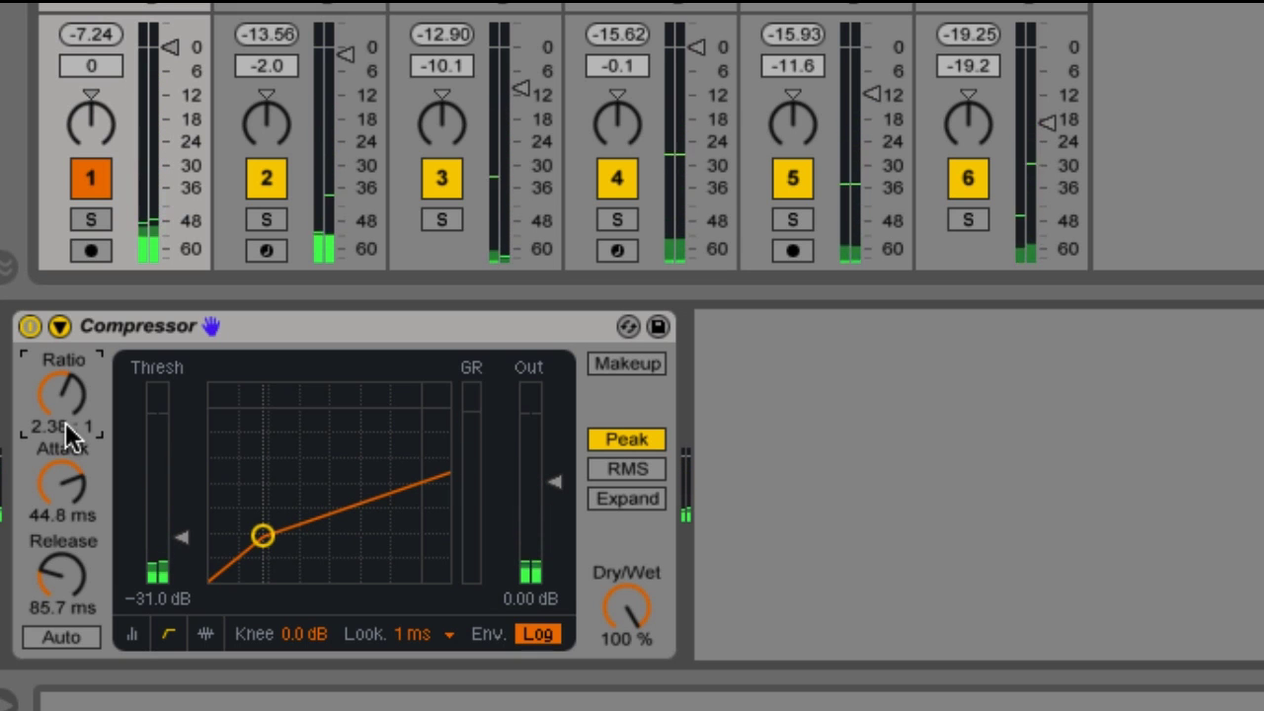
Compare the DRUM BUSS peak level during playback with the Compressor bypassed and active.
left_click(31, 327)
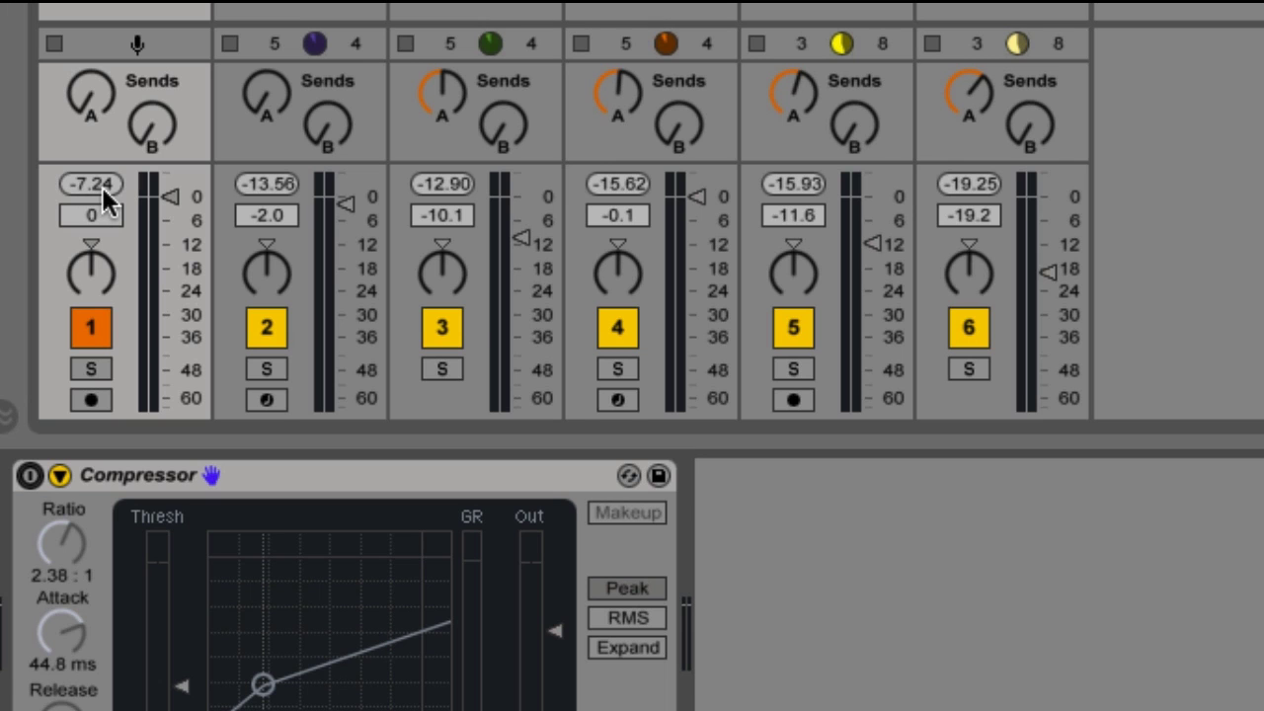
key("space")
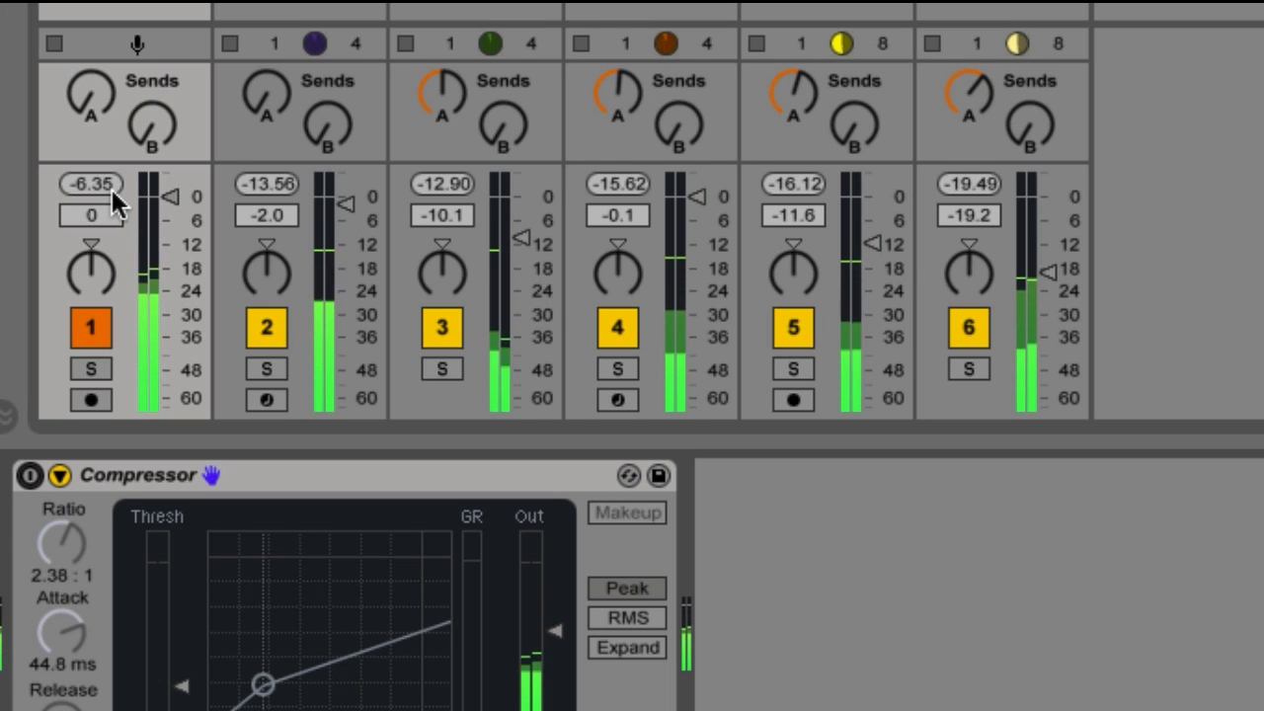
left_click(30, 474)
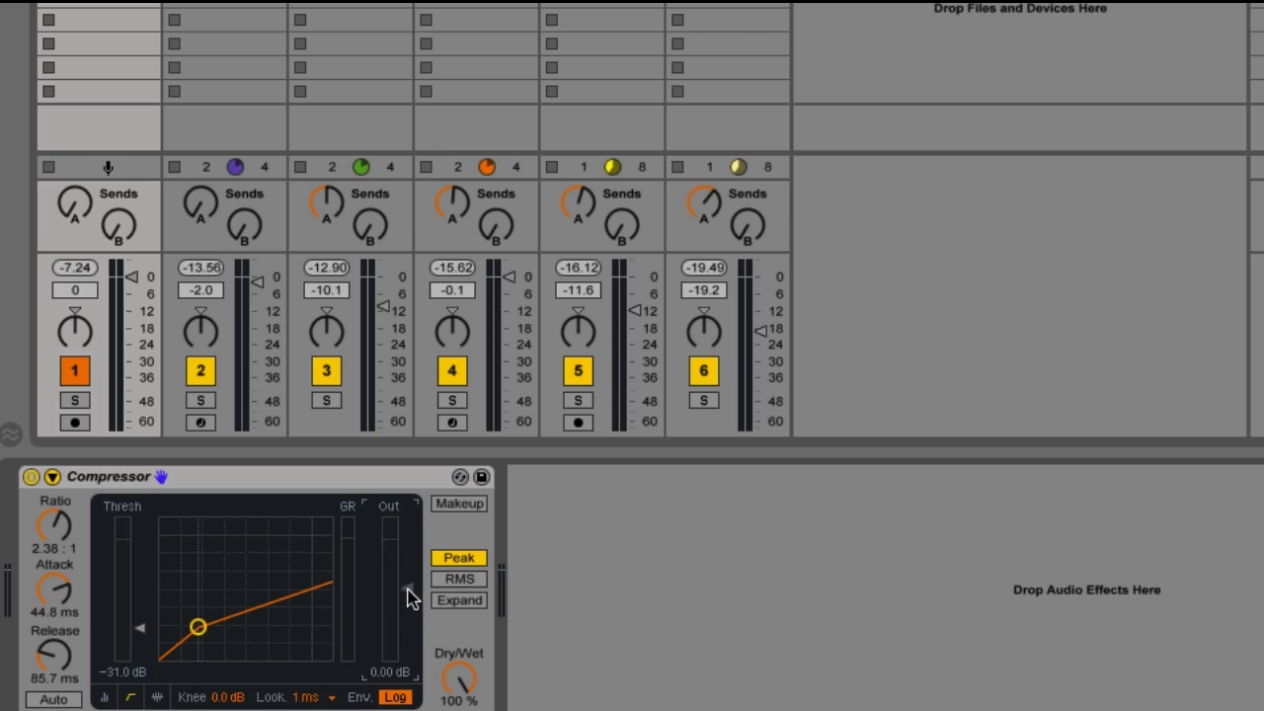
Raise the Compressor's output gain to 1.00 dB and compare the drums with it bypassed and active, finishing with it on.
left_click(31, 477)
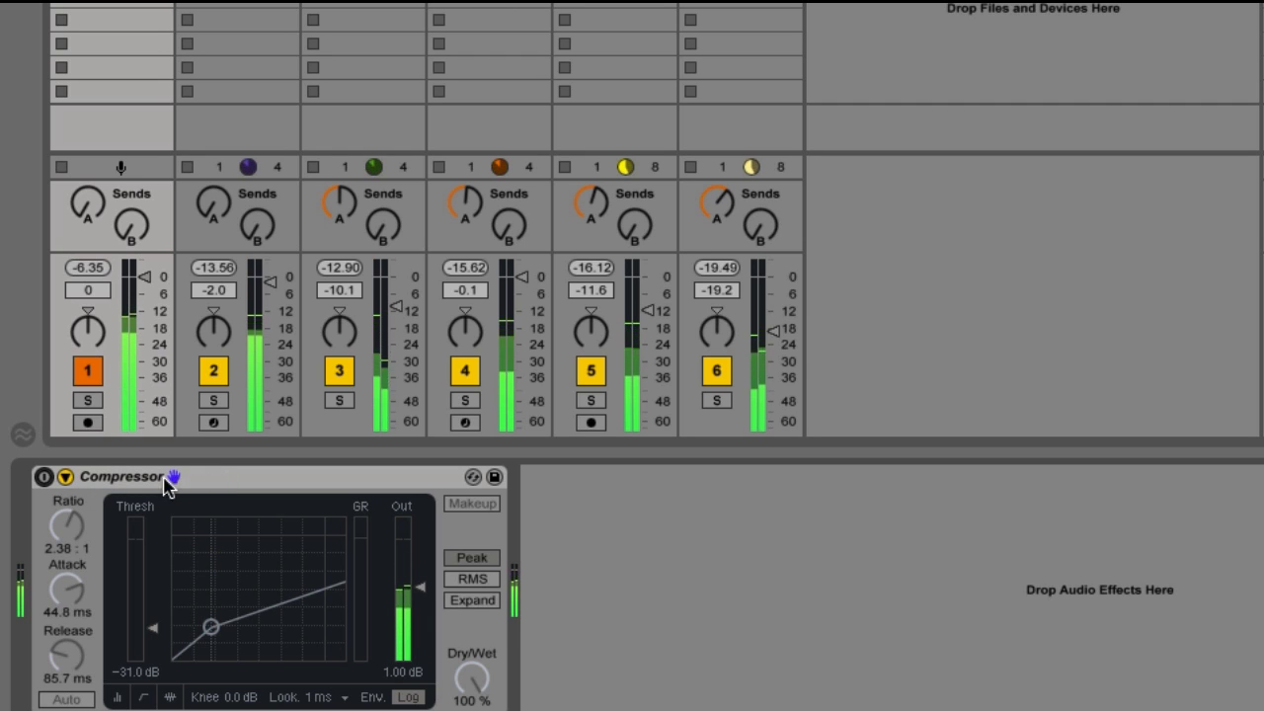
left_click(44, 477)
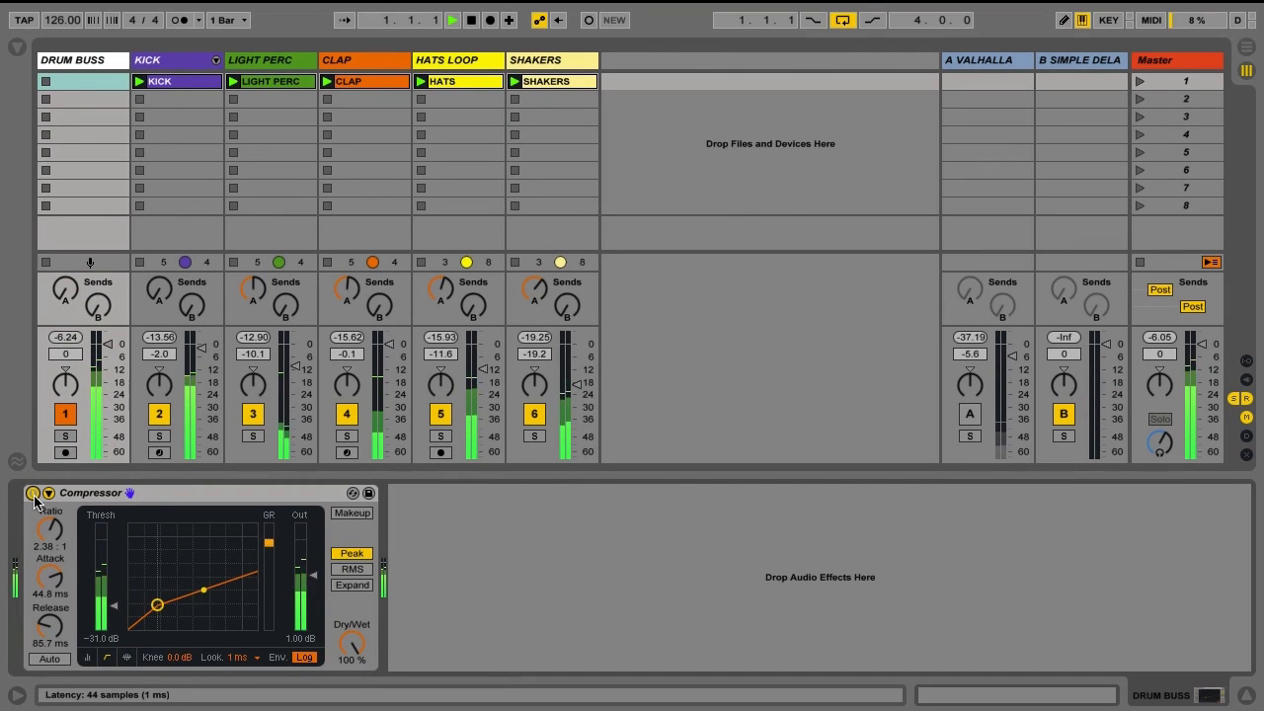
key("space")
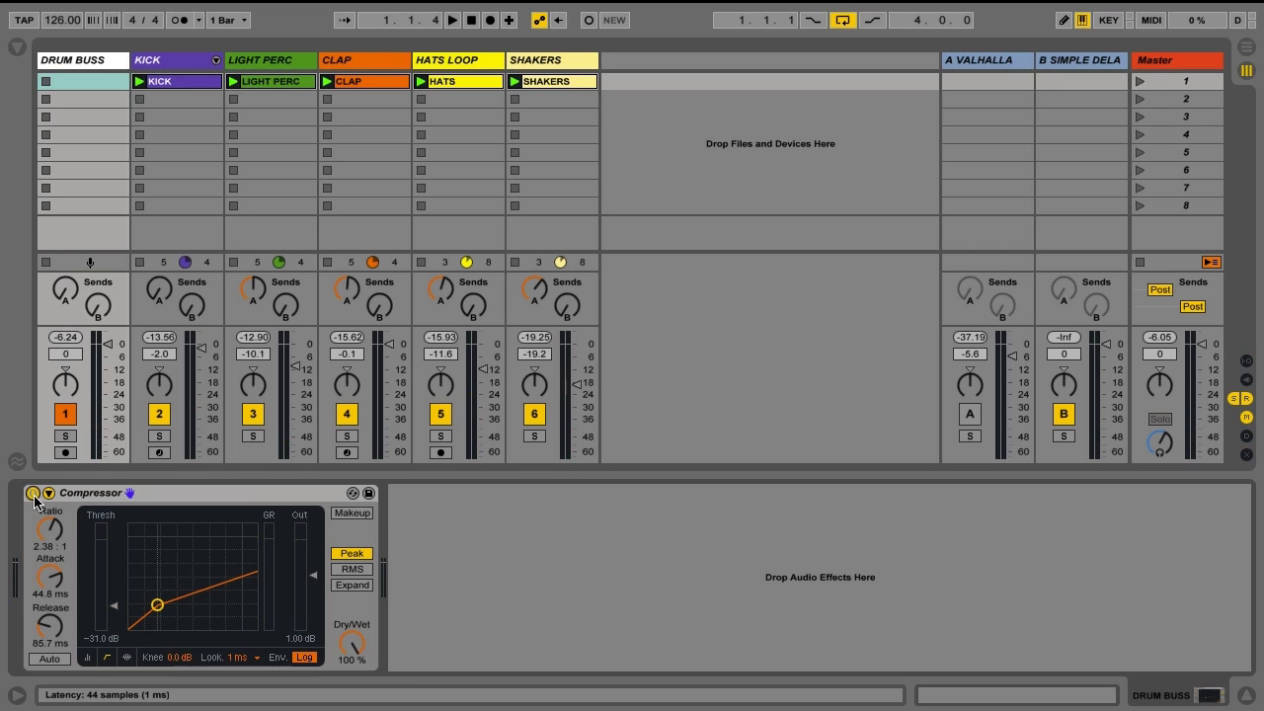
Reactivate return track A VALHALLA and paste a copy of the DRUM BUSS Compressor after ValhallaRoom.
left_click(200, 493)
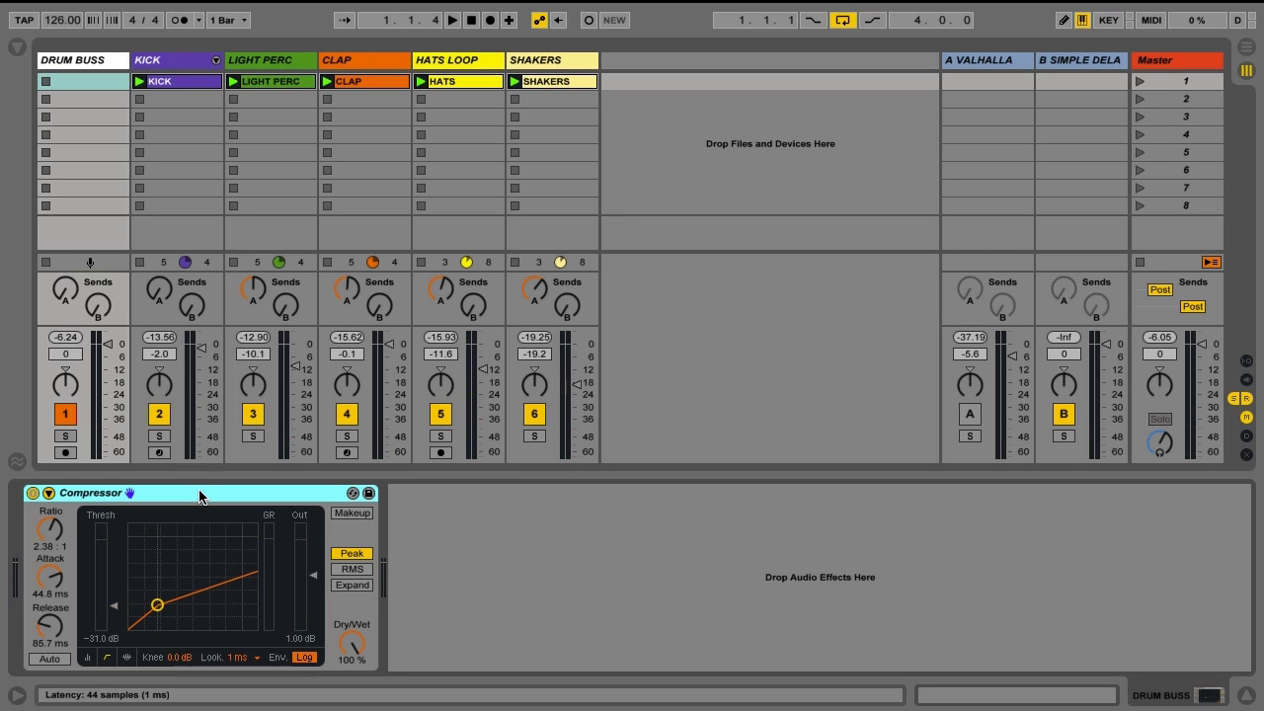
left_click(959, 400)
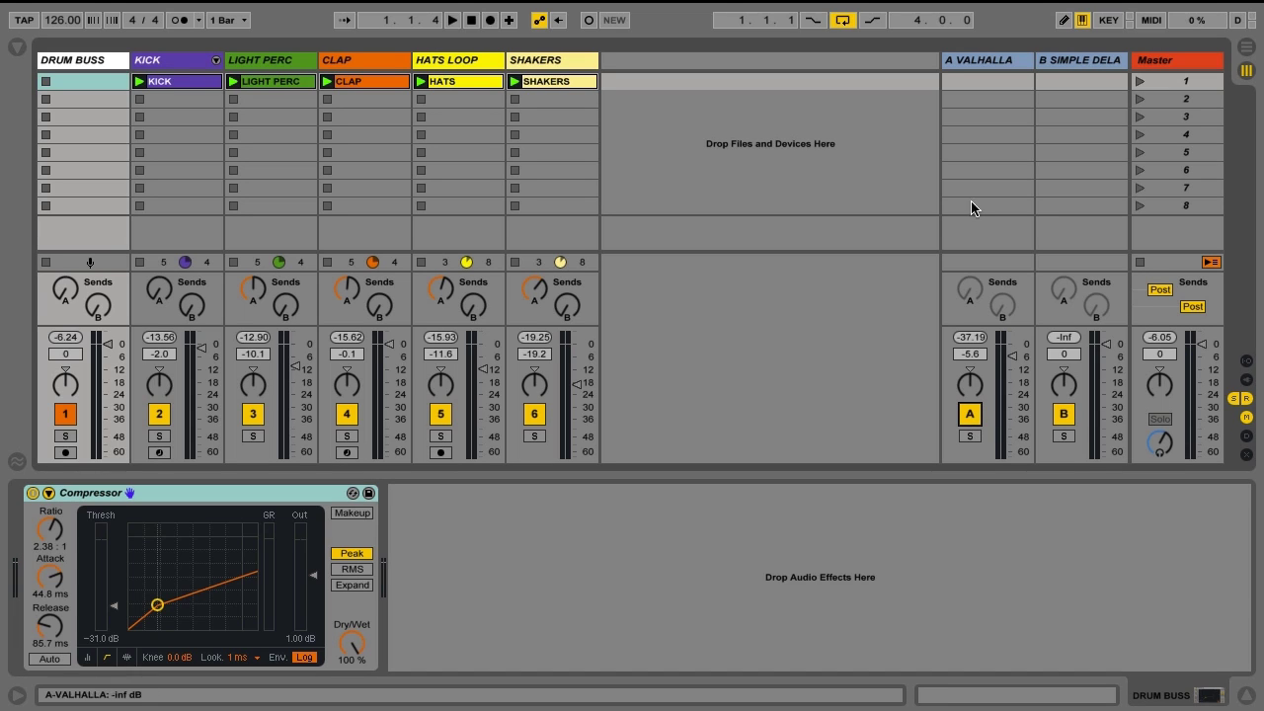
left_click(985, 62)
left_click(456, 540)
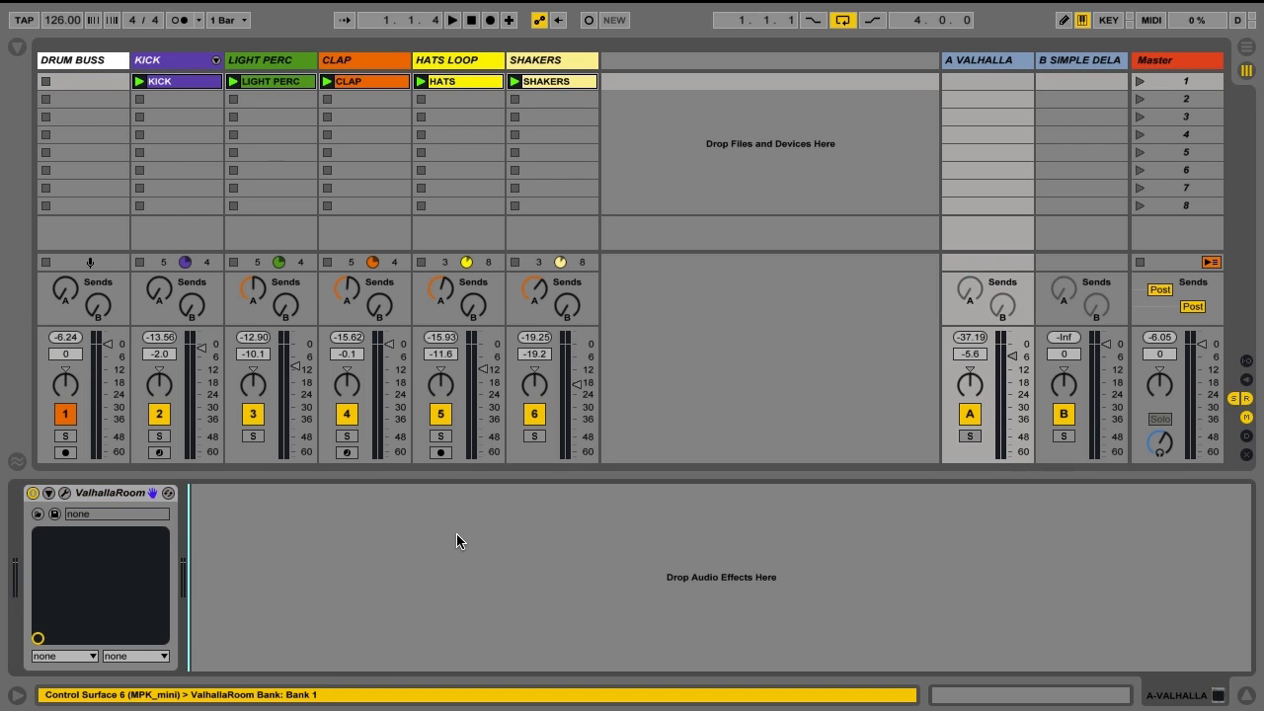
key("ctrl+v")
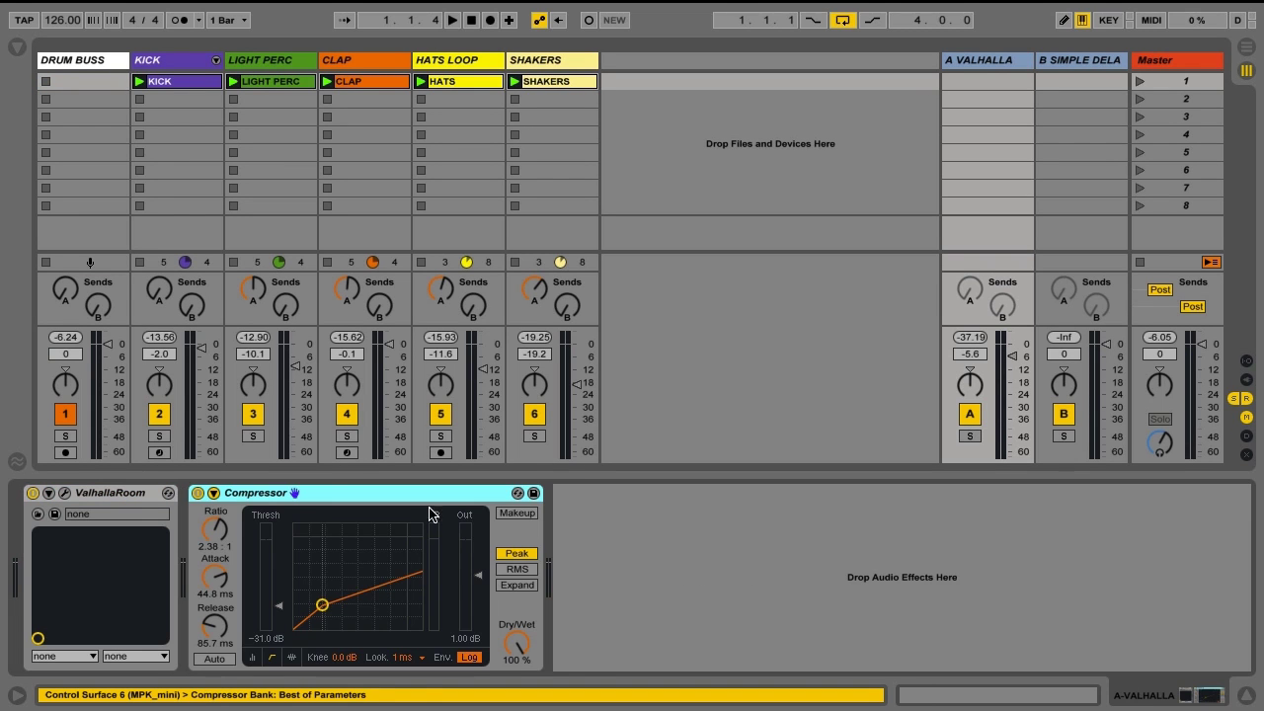
Enable the sidechain on the return track's Compressor and feed it from DRUM BUSS, Pre FX.
left_click(214, 495)
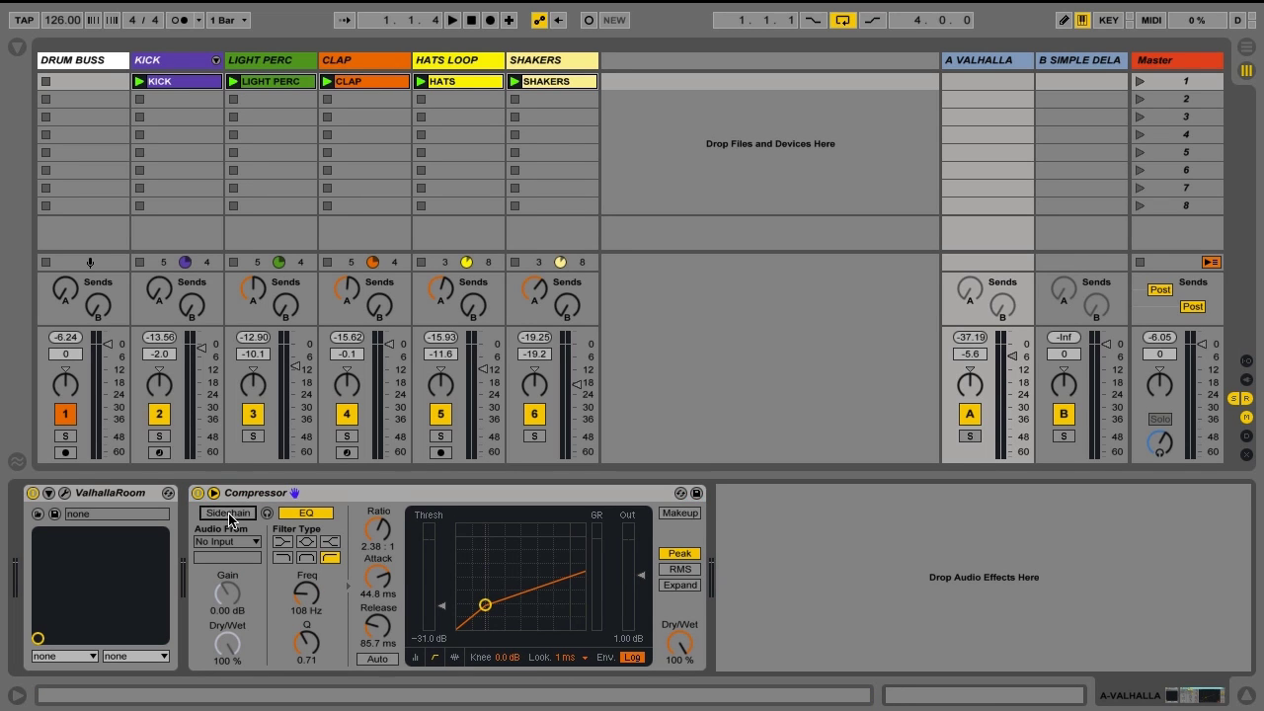
left_click(230, 514)
left_click(237, 543)
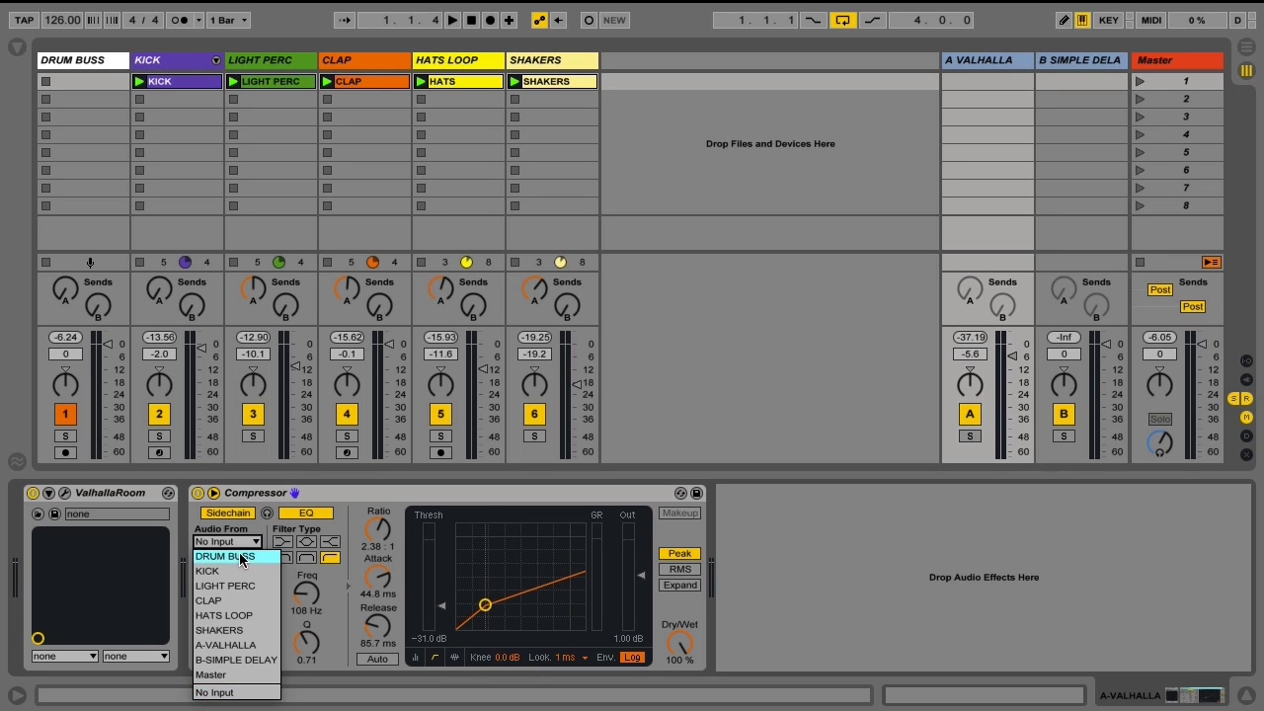
left_click(241, 558)
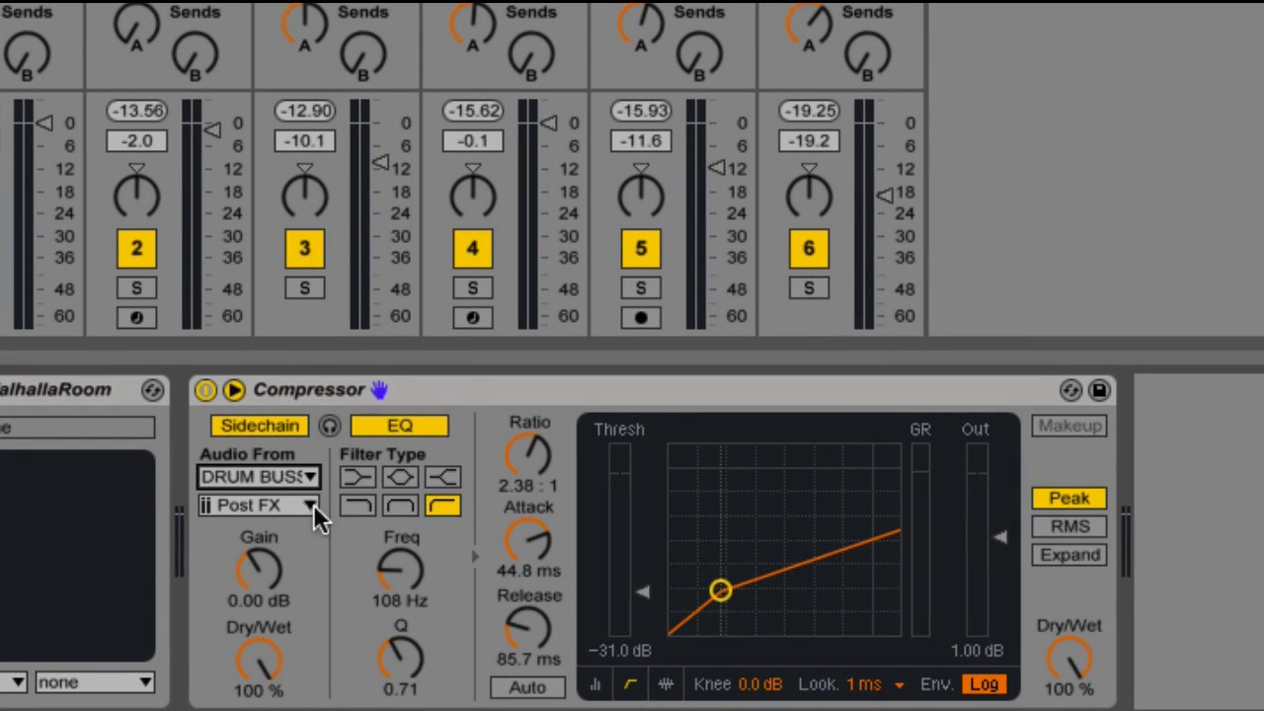
left_click(310, 506)
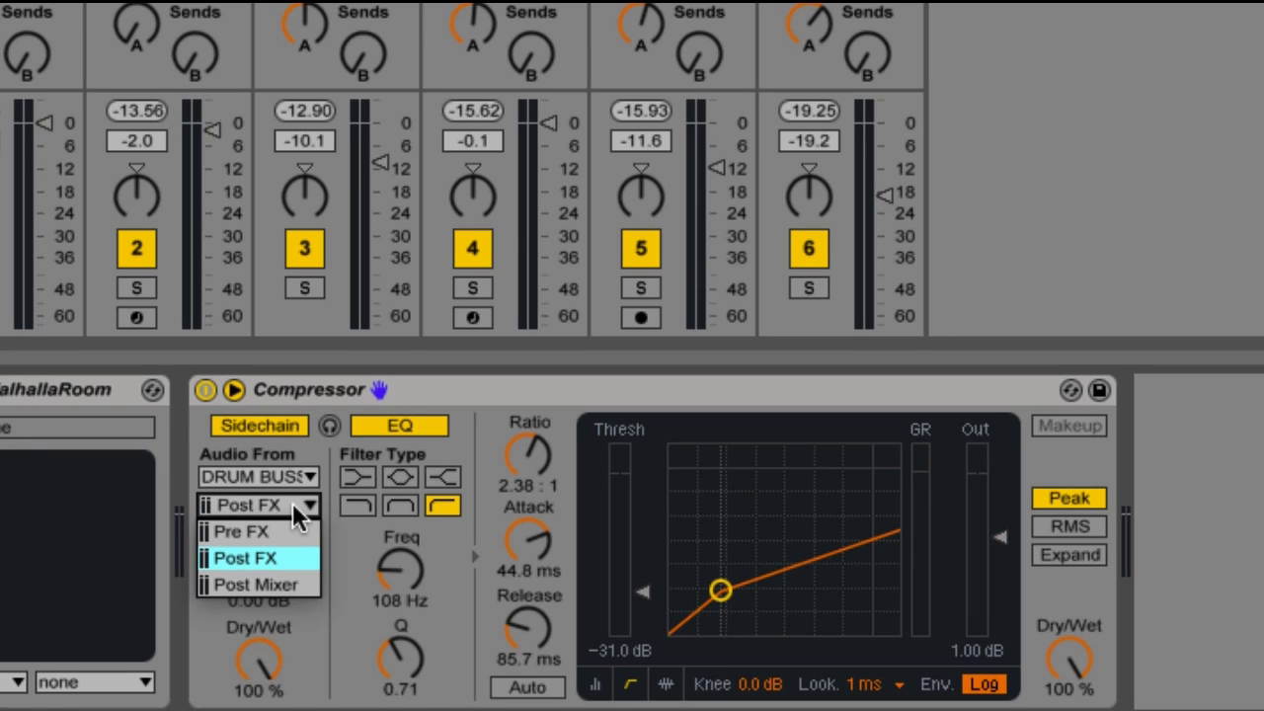
left_click(252, 533)
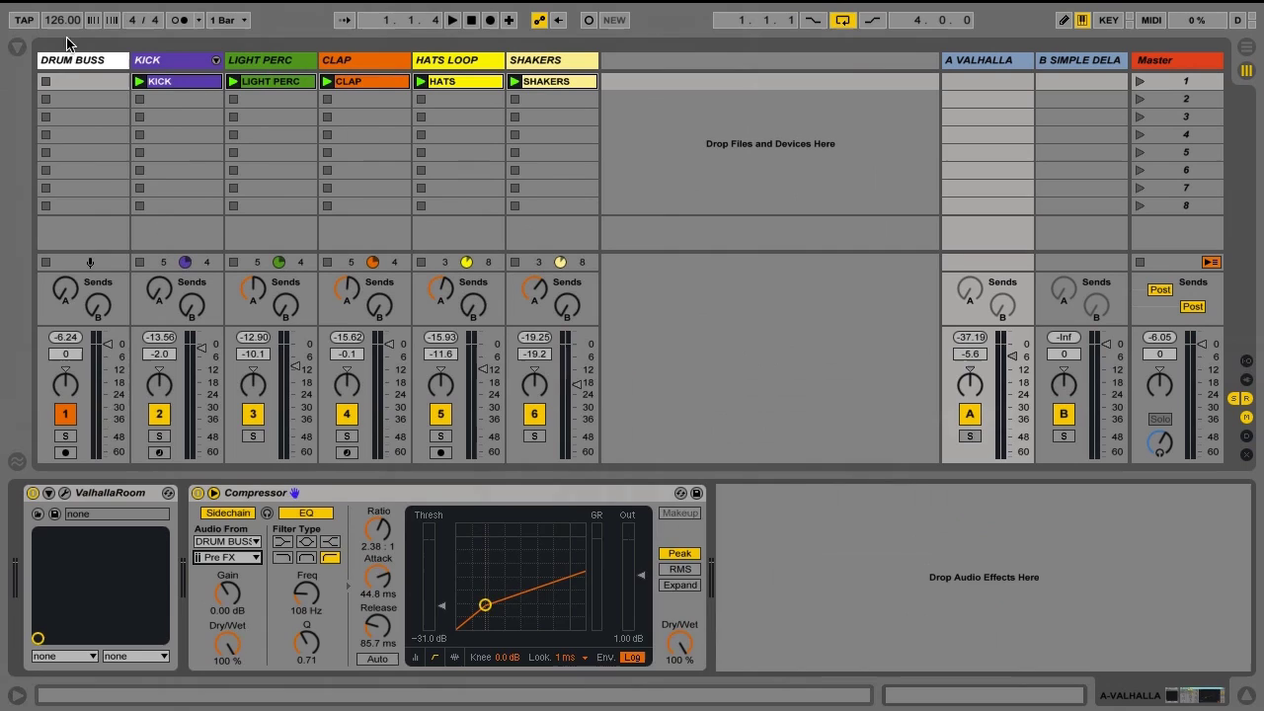
Review the Compressors on DRUM BUSS and A VALHALLA, and play the drums to check the sidechained reverb return.
left_click(71, 61)
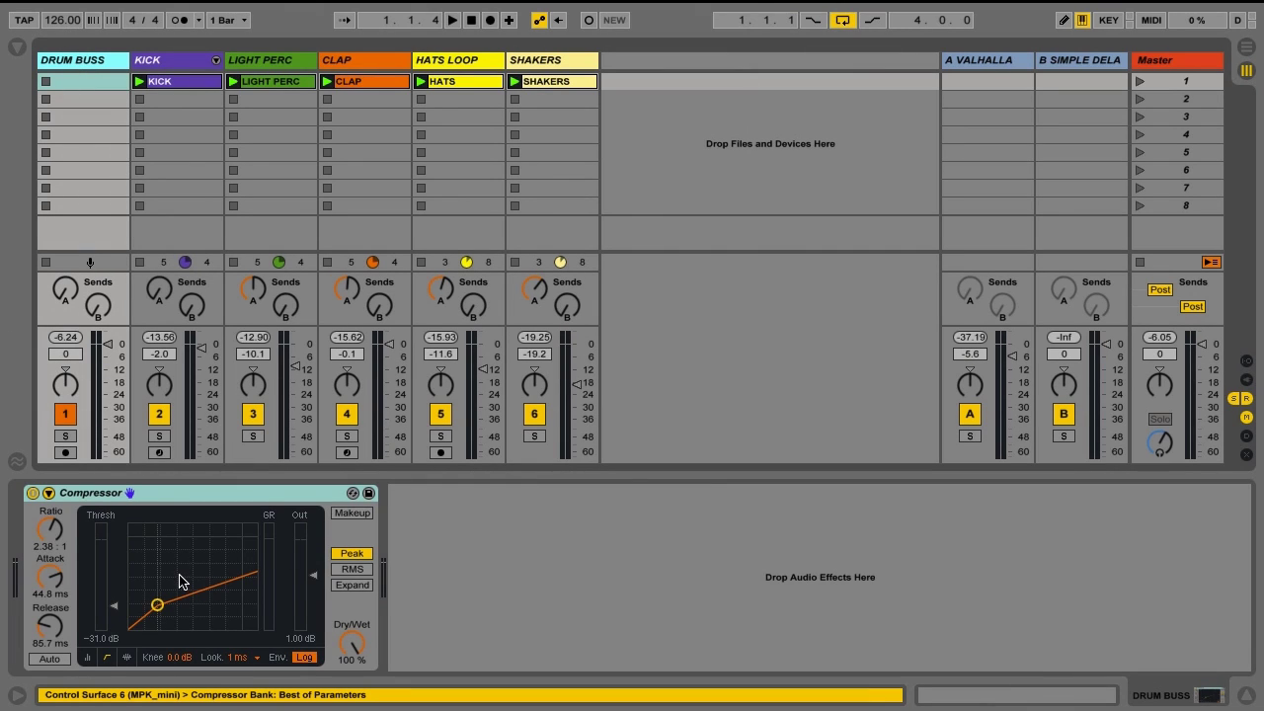
left_click(961, 63)
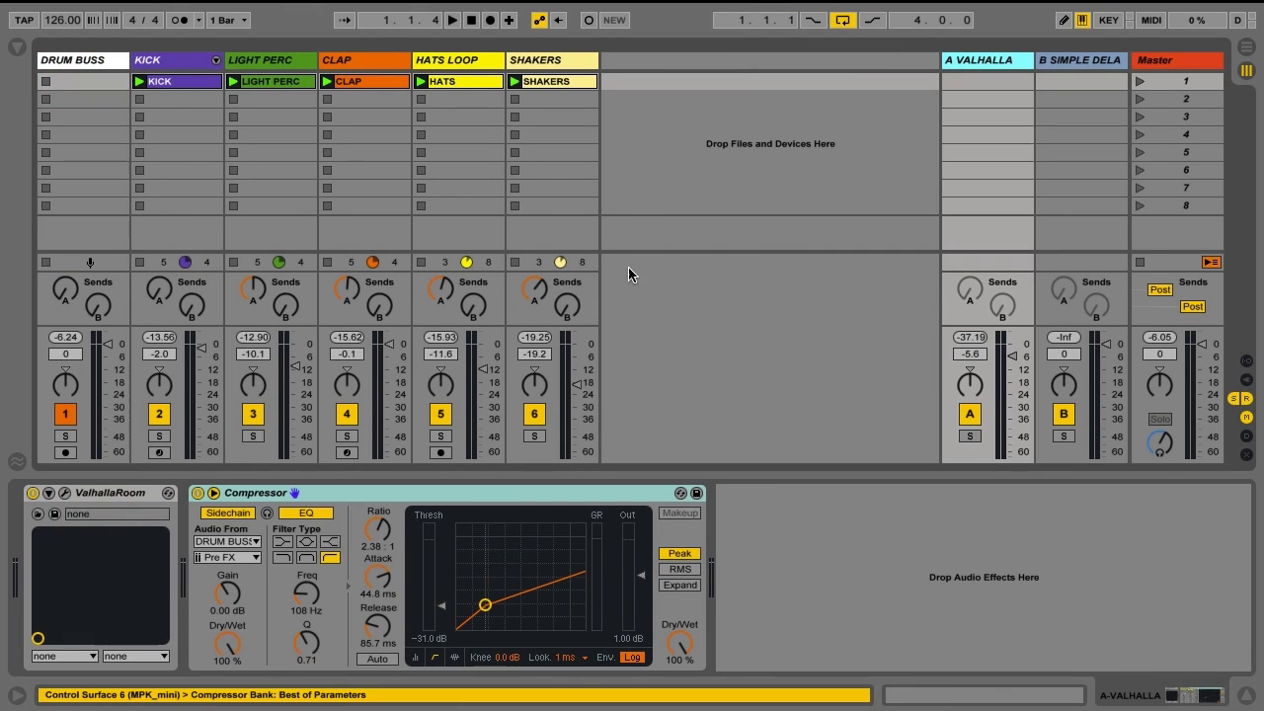
left_click(398, 501)
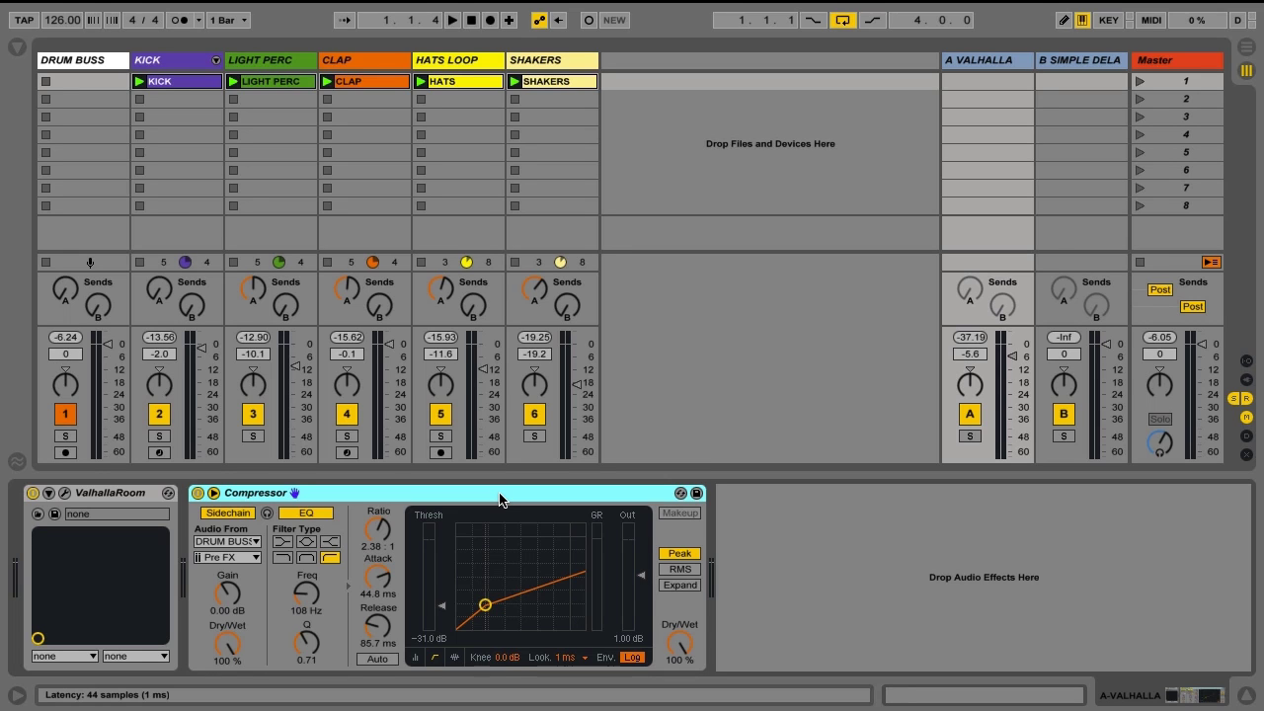
key("space")
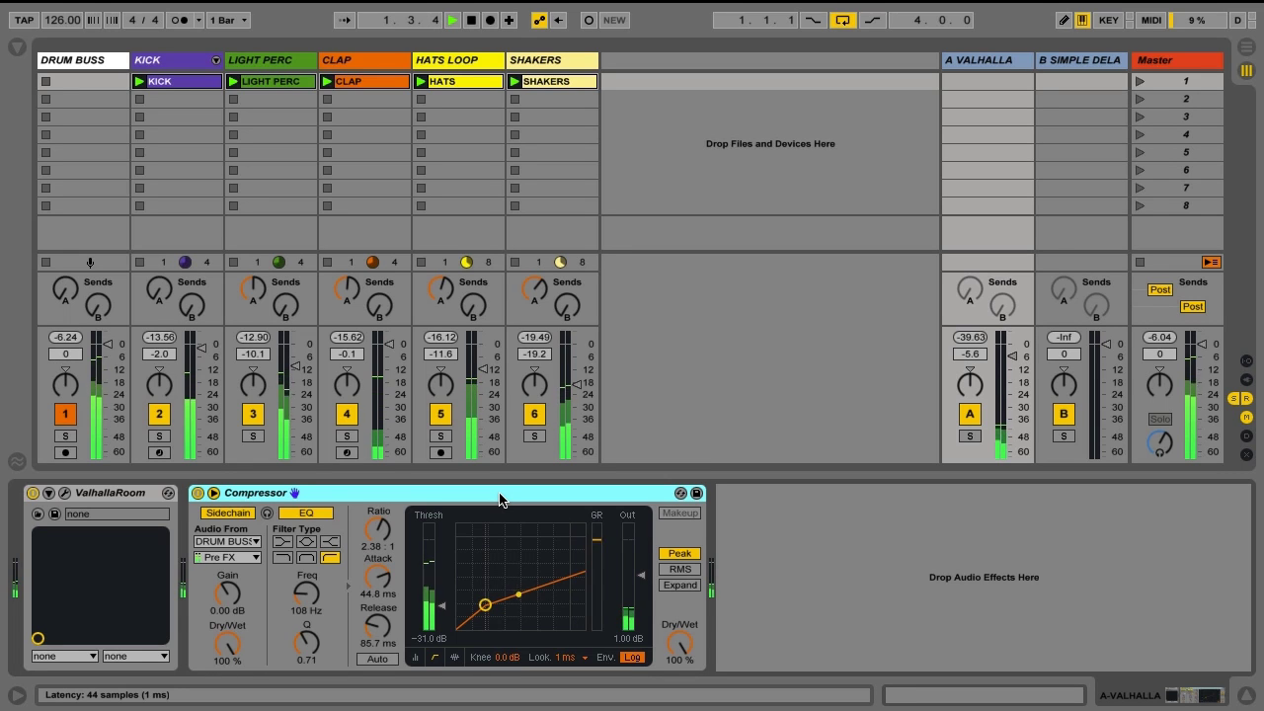